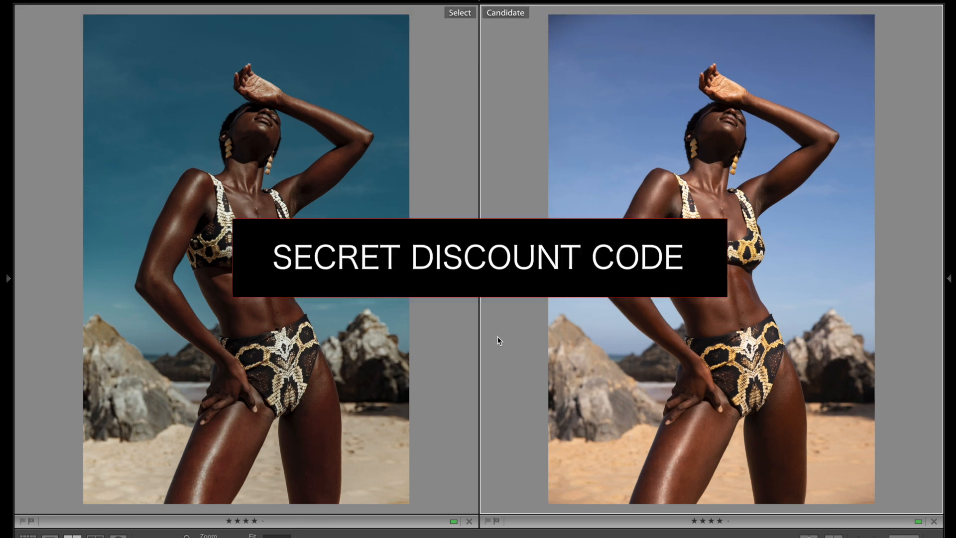
Compare the edited photo EU8A3616-Edit.tif with the original EU8A3616.CR2, viewing each one full size in turn.
{"action": "mouse_move", "coordinate": [399, 537]}
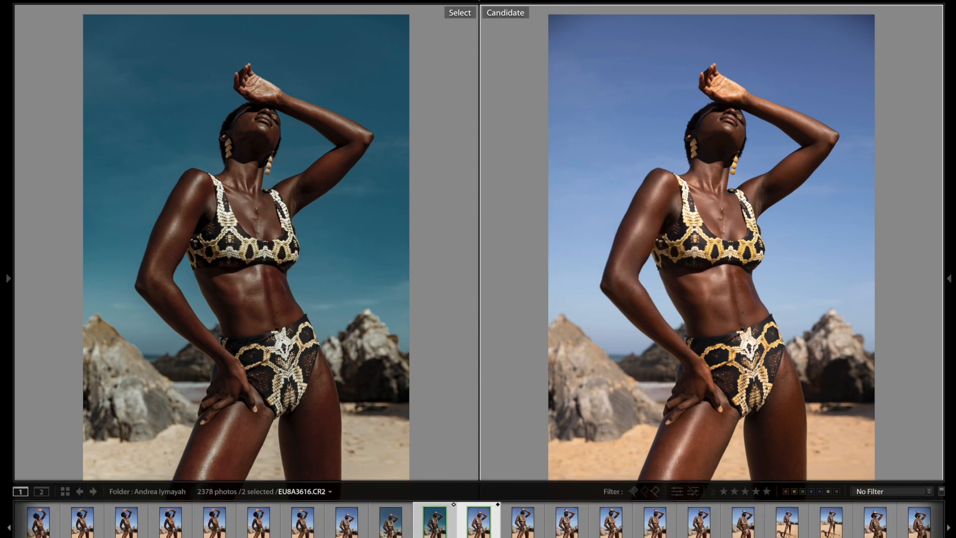
{"action": "left_click", "coordinate": [477, 537]}
{"action": "left_click", "coordinate": [484, 534]}
{"action": "double_click", "coordinate": [477, 530]}
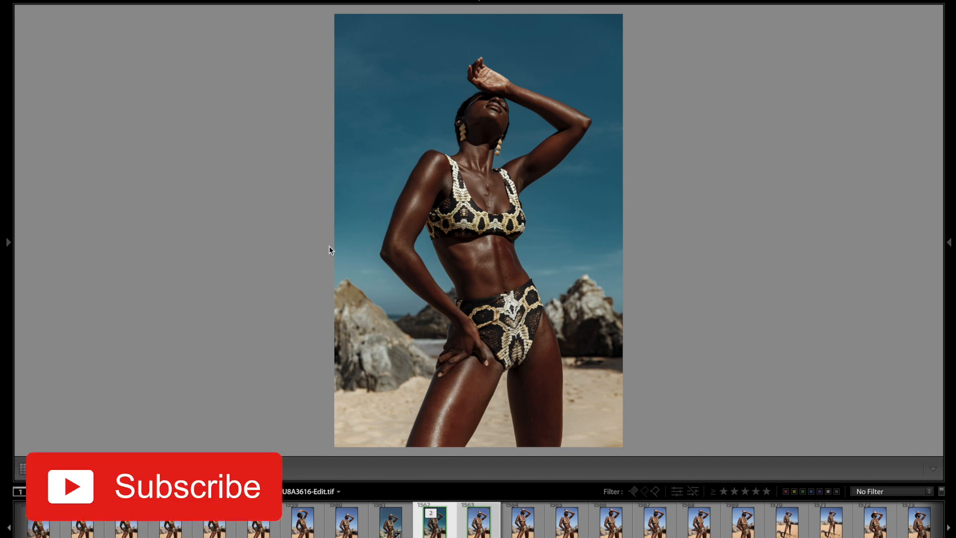
{"action": "key", "text": "Right"}
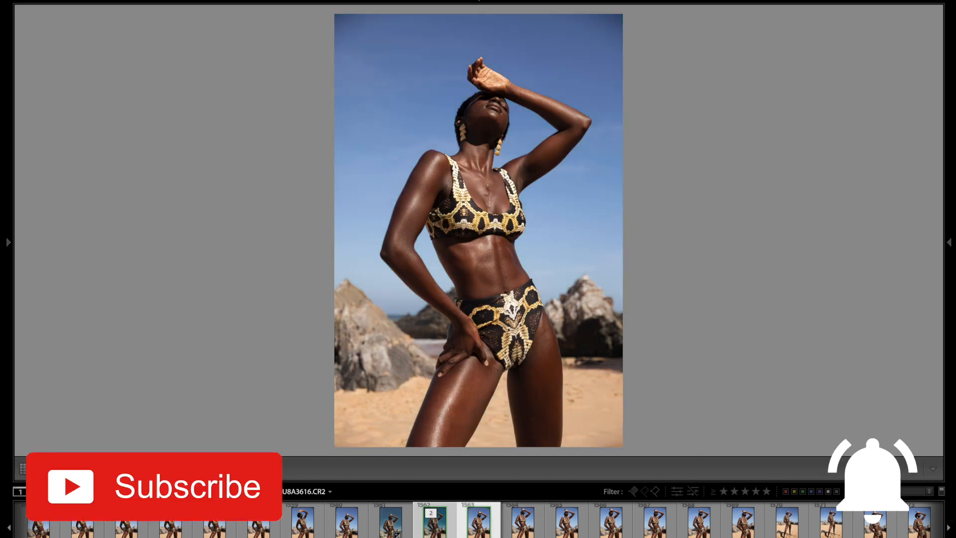
{"action": "key", "text": "Left"}
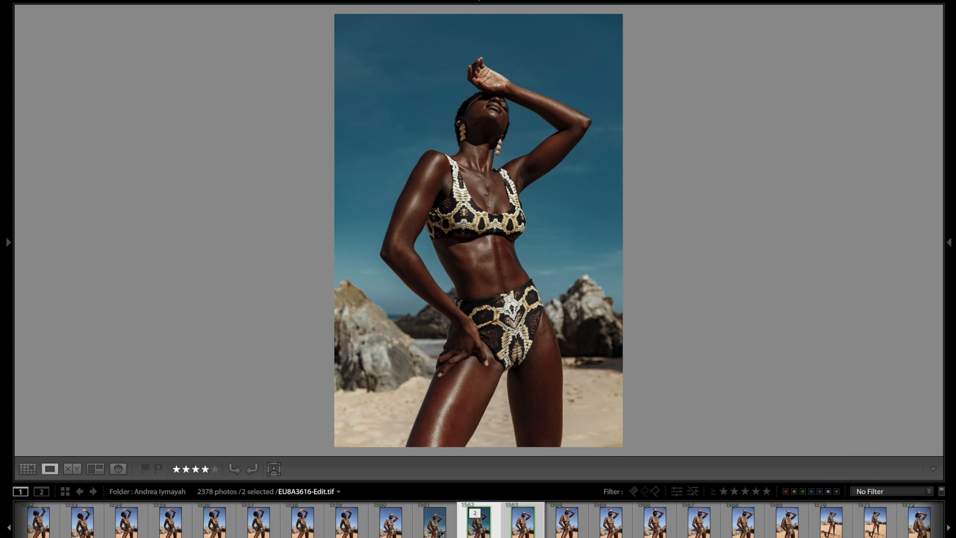
{"action": "key", "text": "Right"}
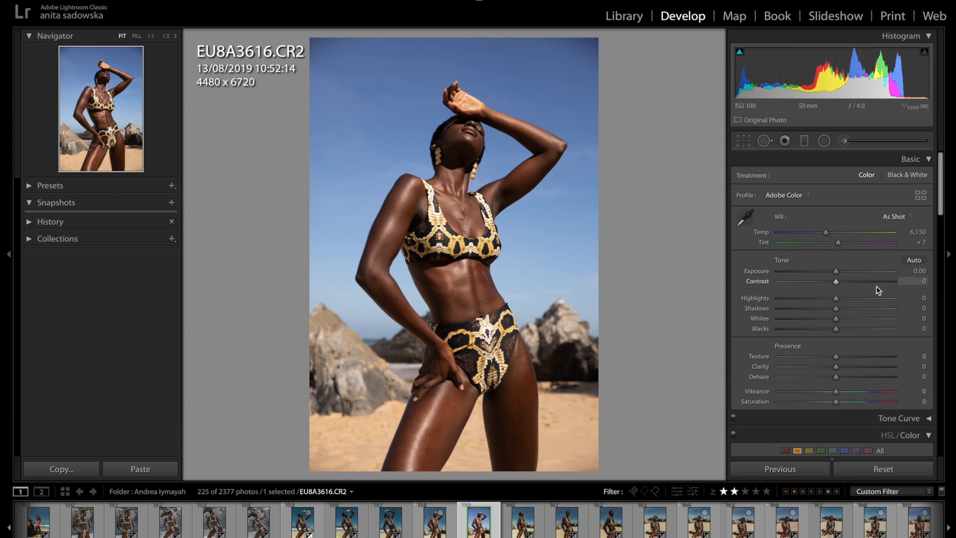
Change the photo's profile to the Camera Matching profile Camera Standard.
{"action": "left_click", "coordinate": [793, 197]}
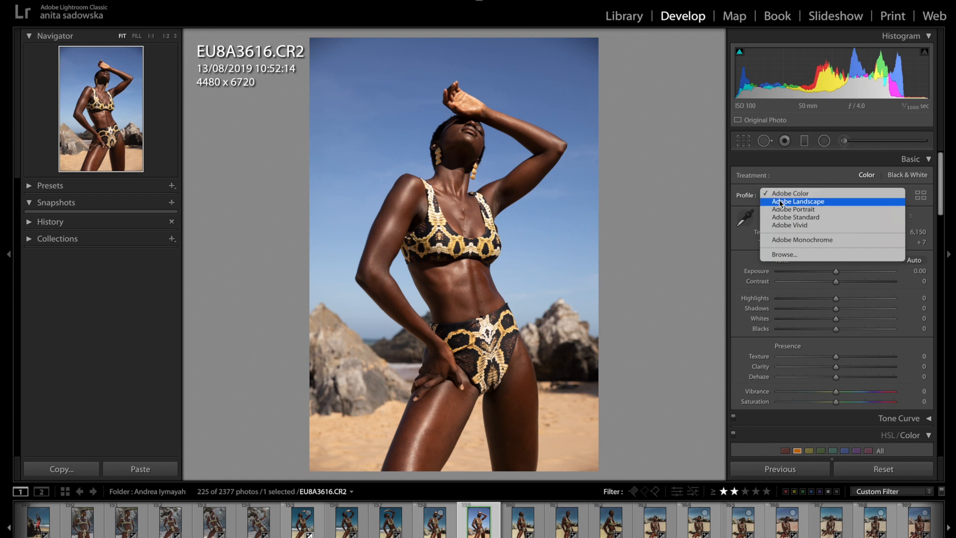
{"action": "left_click", "coordinate": [785, 254]}
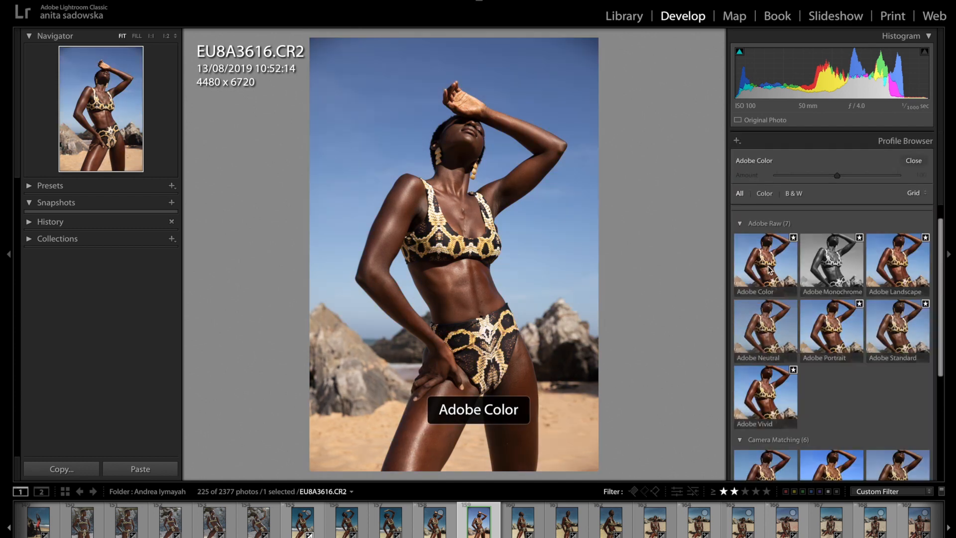
{"action": "scroll", "coordinate": [771, 269], "scroll_direction": "down", "scroll_amount": 2}
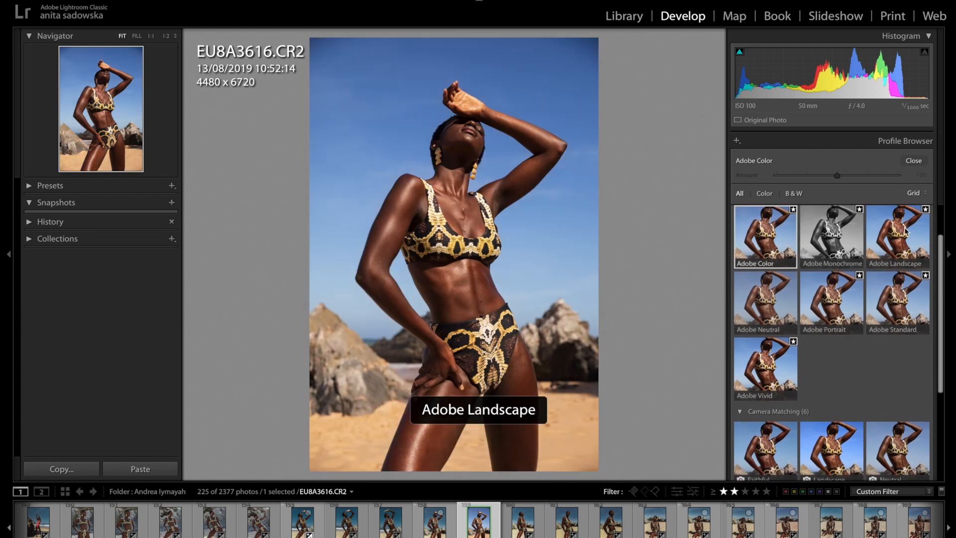
{"action": "scroll", "coordinate": [844, 370], "scroll_direction": "down", "scroll_amount": 3}
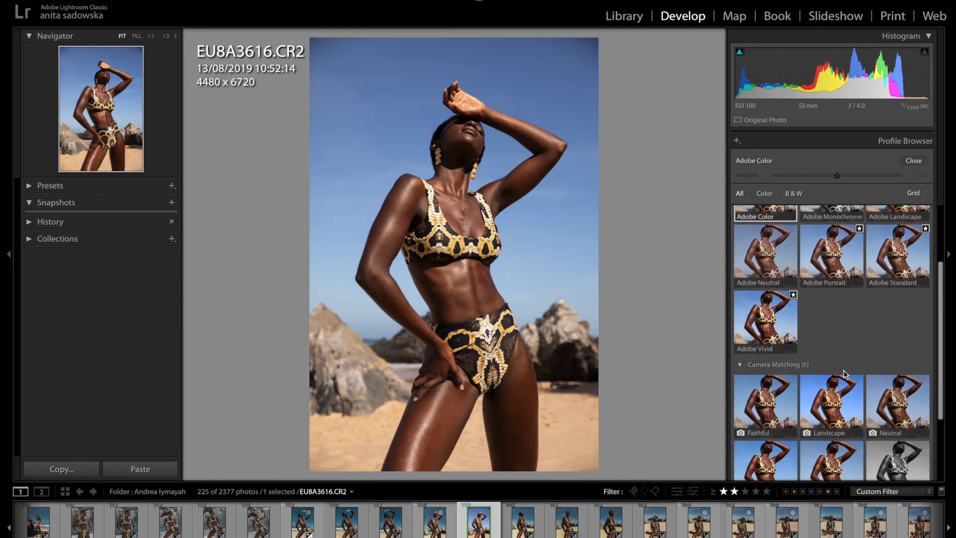
{"action": "scroll", "coordinate": [843, 369], "scroll_direction": "down", "scroll_amount": 4}
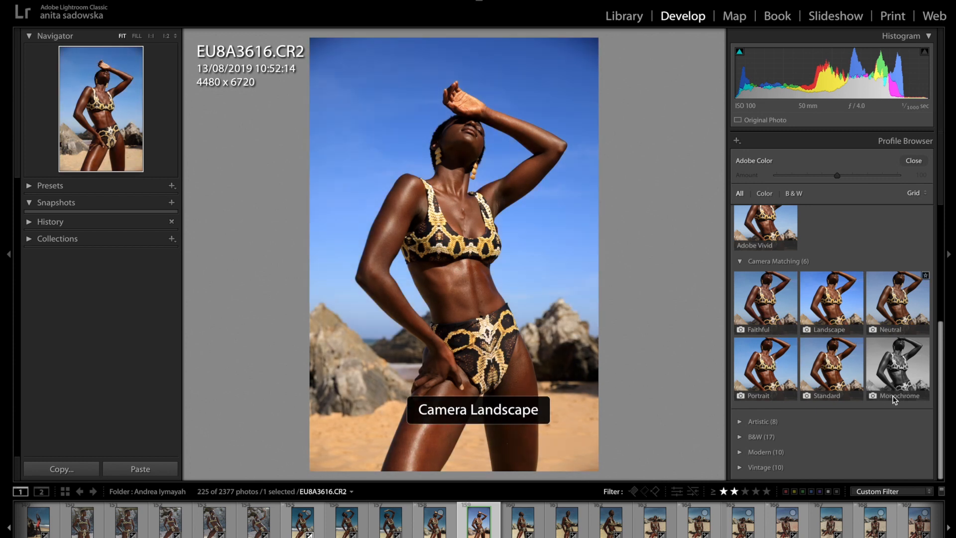
{"action": "left_click", "coordinate": [832, 360]}
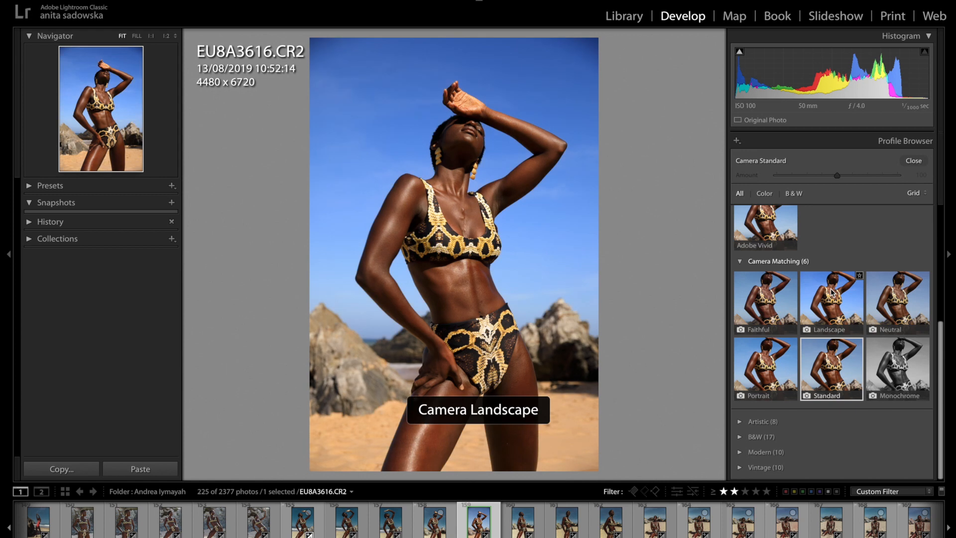
{"action": "left_click", "coordinate": [914, 161]}
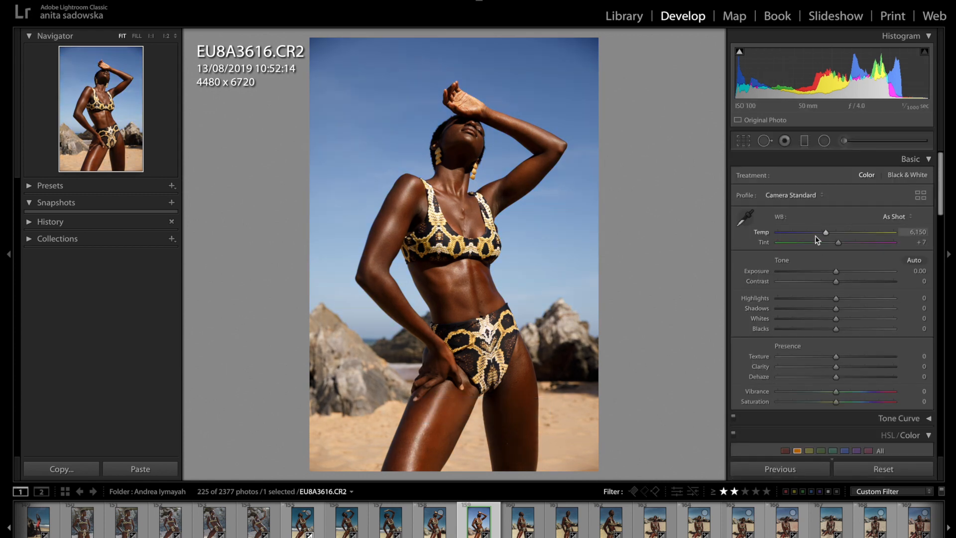
Enable lens profile corrections with distortion at 0 and vignetting at 100.
{"action": "scroll", "coordinate": [815, 235], "scroll_direction": "down", "scroll_amount": 1}
{"action": "scroll", "coordinate": [815, 235], "scroll_direction": "down", "scroll_amount": 10}
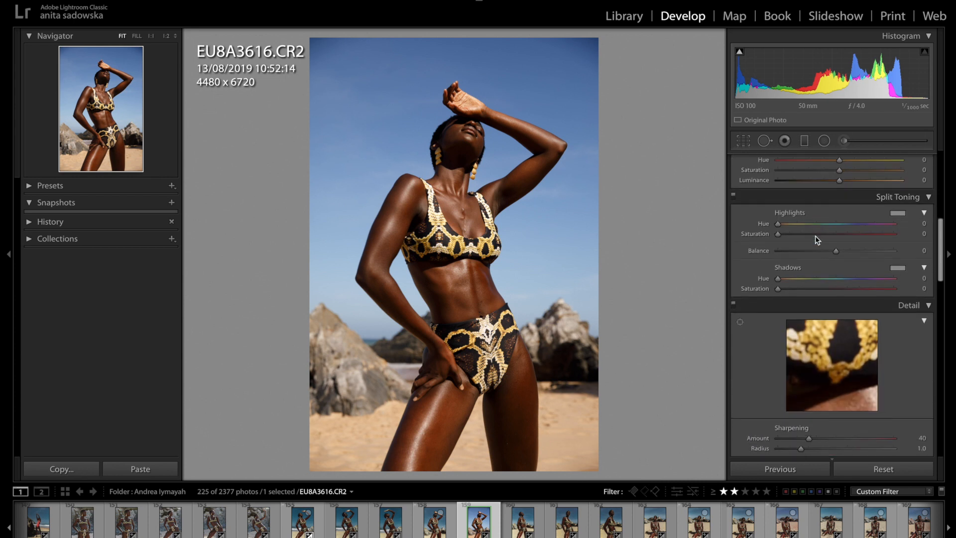
{"action": "scroll", "coordinate": [815, 235], "scroll_direction": "down", "scroll_amount": 8}
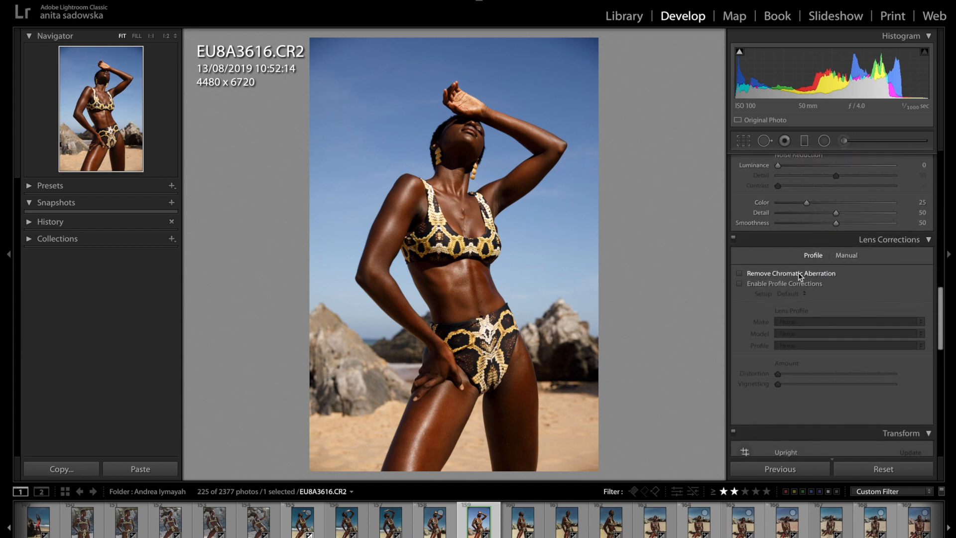
{"action": "left_click", "coordinate": [787, 285]}
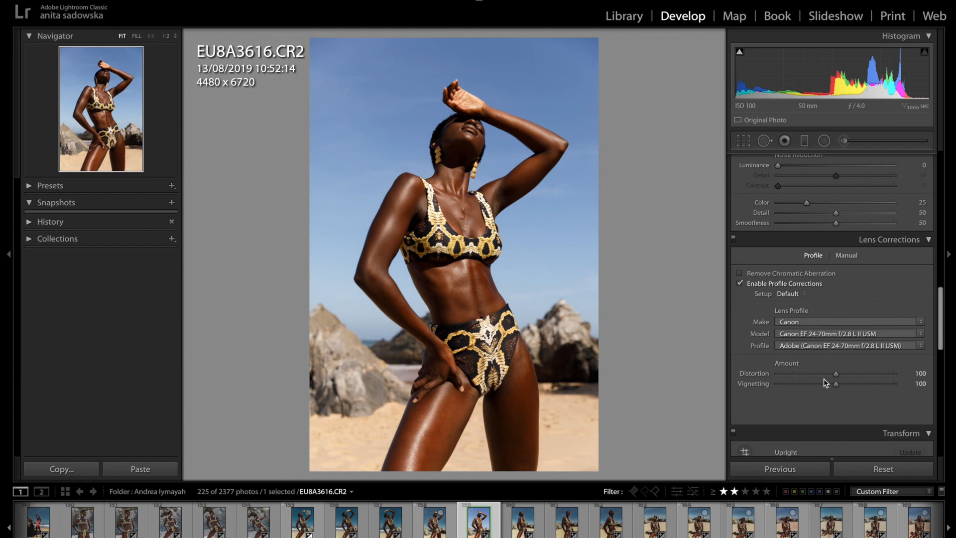
{"action": "left_click_drag", "start_coordinate": [833, 372], "coordinate": [669, 348]}
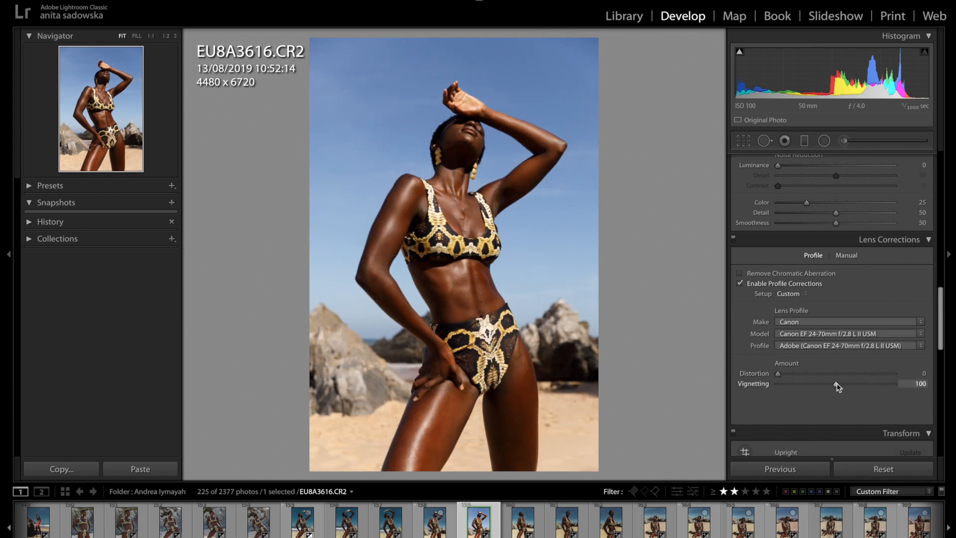
{"action": "mouse_move", "coordinate": [842, 384]}
{"action": "left_mouse_down"}
{"action": "mouse_move", "coordinate": [869, 384]}
{"action": "mouse_move", "coordinate": [840, 387]}
{"action": "left_mouse_up"}
{"action": "left_click_drag", "start_coordinate": [836, 383], "coordinate": [836, 384]}
{"action": "left_click", "coordinate": [929, 238]}
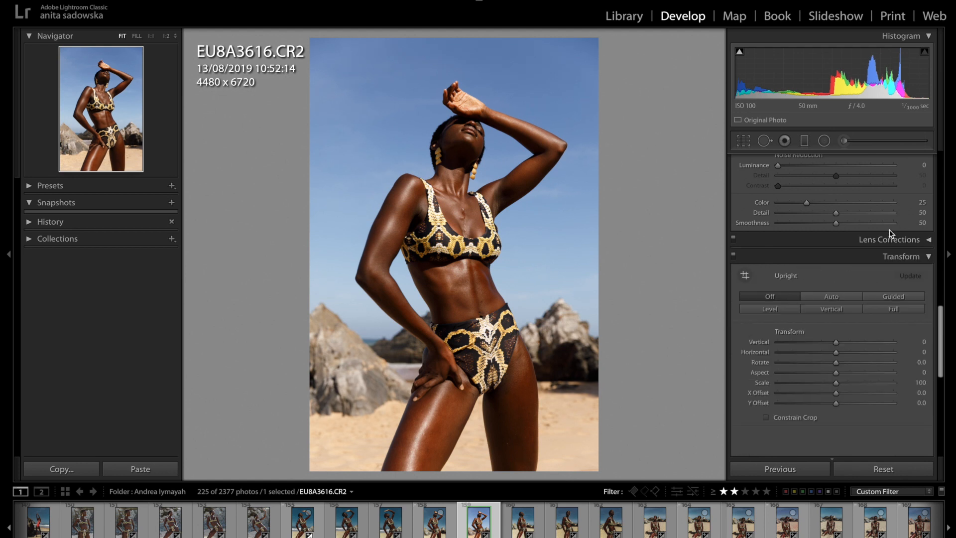
Lower the highlights to −73 and the whites to −71 in the basic tone settings.
{"action": "scroll", "coordinate": [890, 230], "scroll_direction": "up", "scroll_amount": 10}
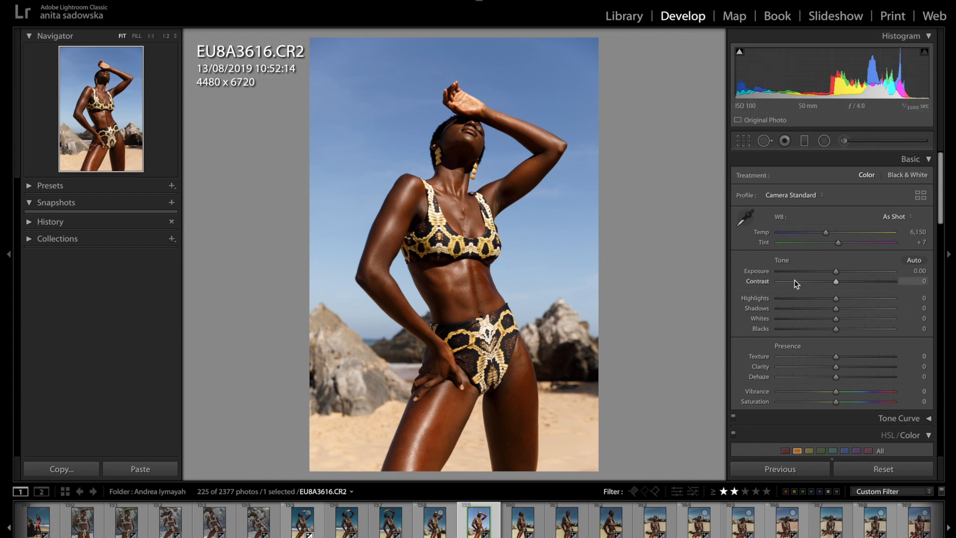
{"action": "left_click_drag", "start_coordinate": [815, 301], "coordinate": [798, 319]}
{"action": "left_click", "coordinate": [794, 298]}
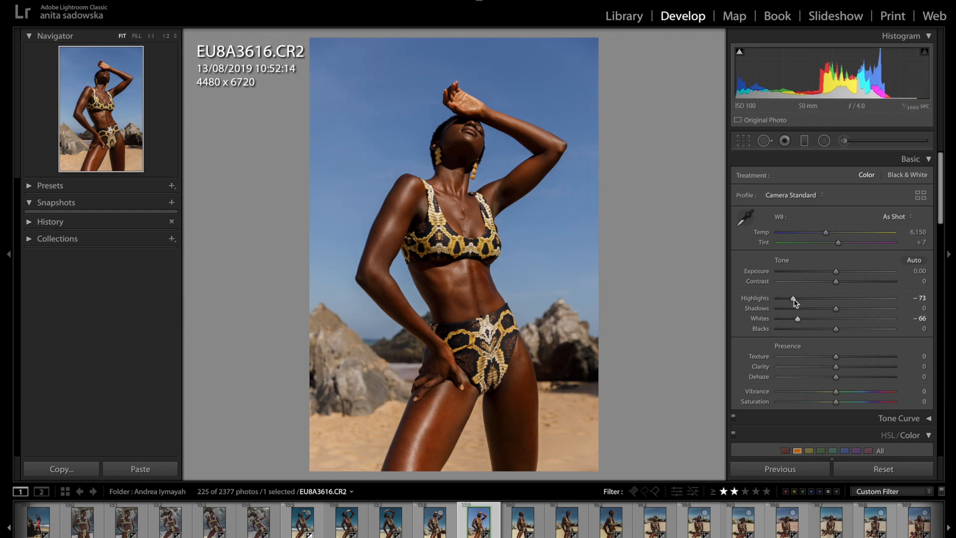
{"action": "left_click_drag", "start_coordinate": [798, 318], "coordinate": [794, 319]}
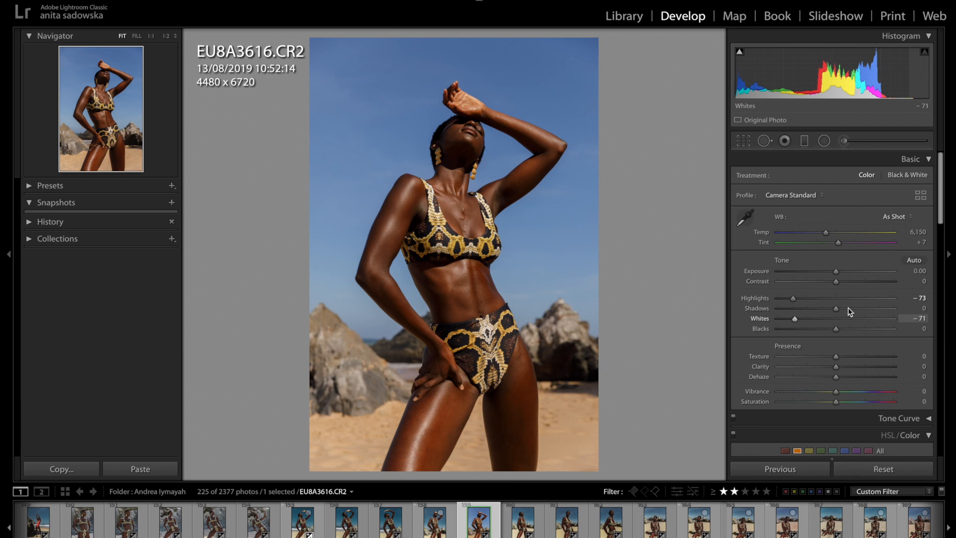
Raise the shadows to +54 and the blacks to +45 in the basic tone settings.
{"action": "left_click_drag", "start_coordinate": [862, 308], "coordinate": [869, 309]}
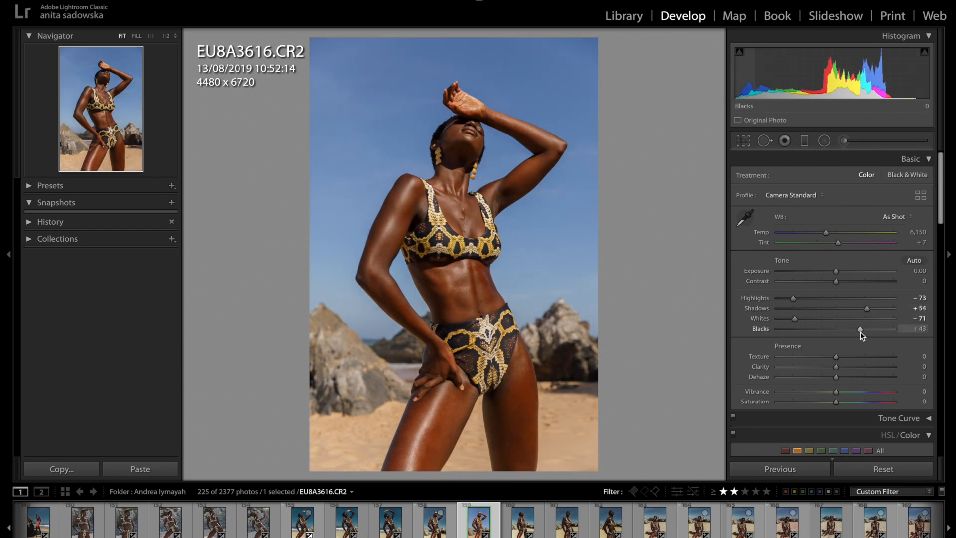
{"action": "left_click", "coordinate": [861, 331]}
{"action": "left_click_drag", "start_coordinate": [861, 330], "coordinate": [861, 333]}
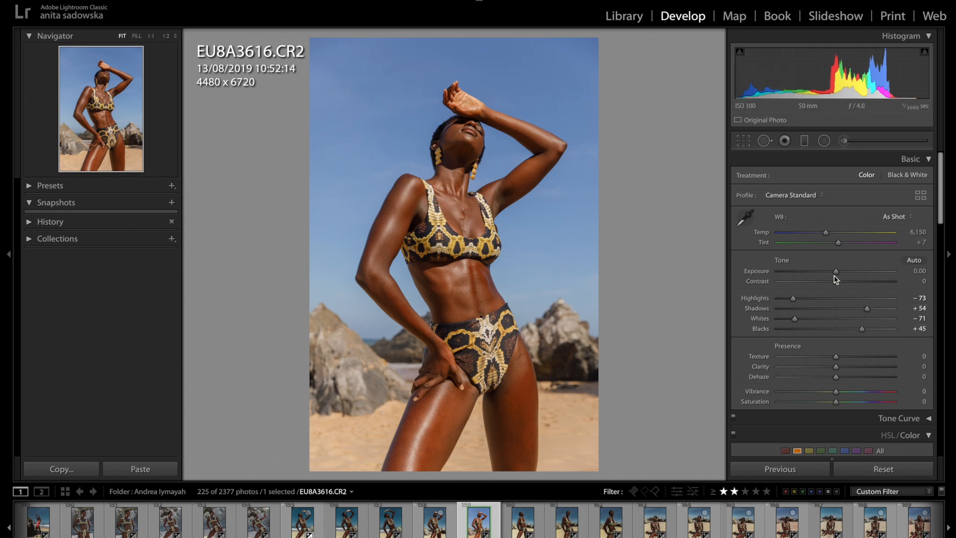
Reduce the photo's exposure to −0.50 and its vibrance to −12.
{"action": "left_click_drag", "start_coordinate": [836, 271], "coordinate": [829, 273]}
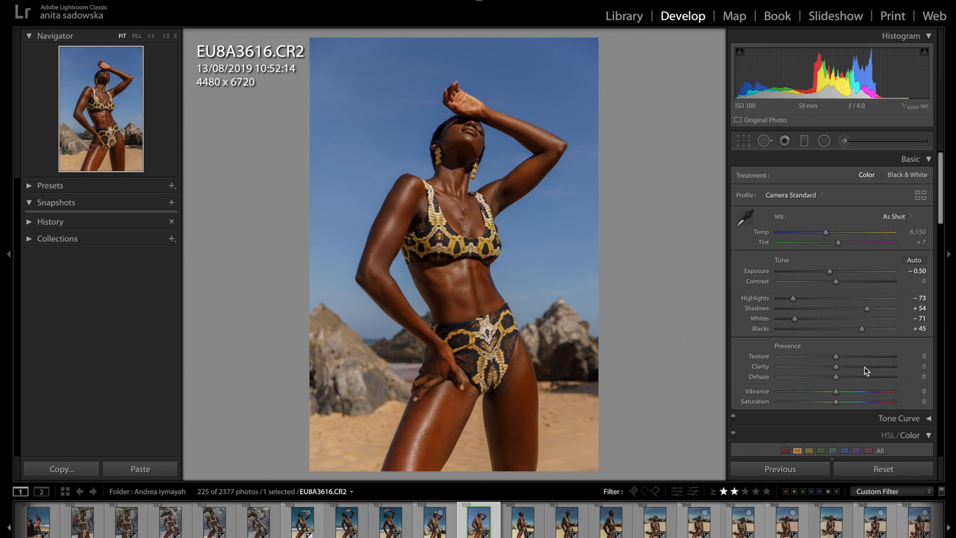
{"action": "scroll", "coordinate": [865, 371], "scroll_direction": "down", "scroll_amount": 2}
{"action": "scroll", "coordinate": [866, 371], "scroll_direction": "down", "scroll_amount": 1}
{"action": "scroll", "coordinate": [866, 371], "scroll_direction": "up", "scroll_amount": 1}
{"action": "left_click_drag", "start_coordinate": [836, 347], "coordinate": [829, 348]}
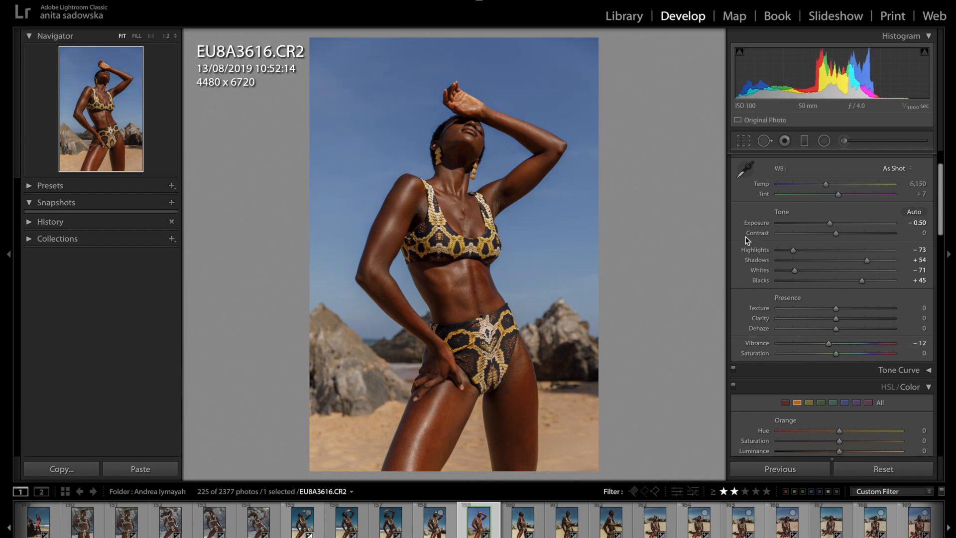
Adjust the orange color range to hue −3, saturation −23 and luminance −9.
{"action": "scroll", "coordinate": [777, 248], "scroll_direction": "up", "scroll_amount": 3}
{"action": "scroll", "coordinate": [778, 248], "scroll_direction": "down", "scroll_amount": 6}
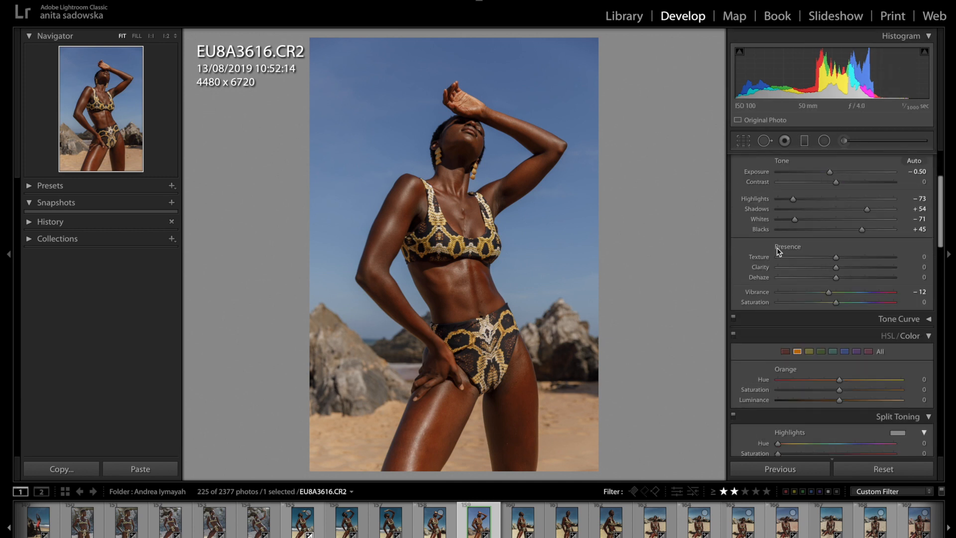
{"action": "scroll", "coordinate": [777, 248], "scroll_direction": "down", "scroll_amount": 4}
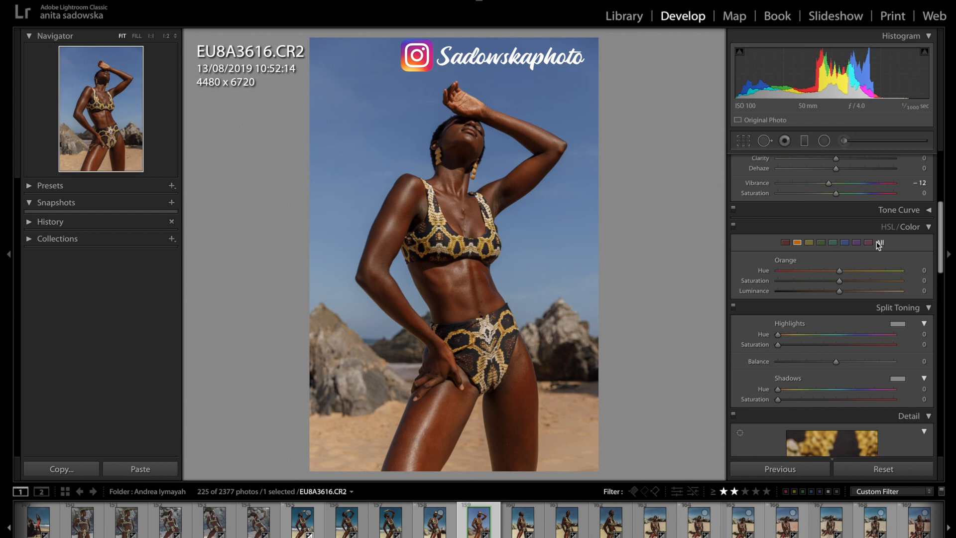
{"action": "left_click", "coordinate": [785, 243]}
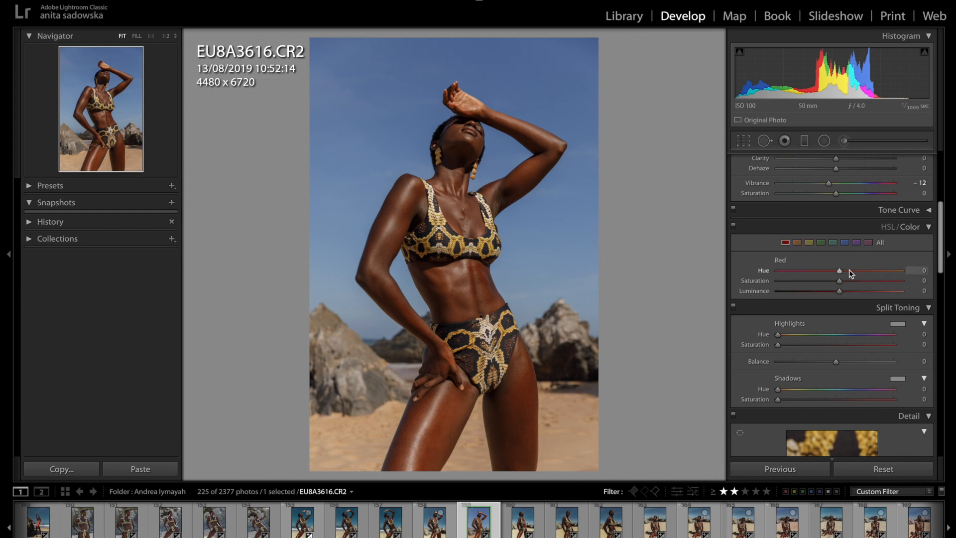
{"action": "left_click", "coordinate": [797, 243]}
{"action": "mouse_move", "coordinate": [840, 272]}
{"action": "left_mouse_down"}
{"action": "mouse_move", "coordinate": [831, 271]}
{"action": "mouse_move", "coordinate": [858, 267]}
{"action": "mouse_move", "coordinate": [823, 268]}
{"action": "mouse_move", "coordinate": [860, 256]}
{"action": "mouse_move", "coordinate": [826, 261]}
{"action": "mouse_move", "coordinate": [847, 266]}
{"action": "mouse_move", "coordinate": [834, 271]}
{"action": "left_mouse_up"}
{"action": "mouse_move", "coordinate": [837, 270]}
{"action": "left_mouse_down"}
{"action": "mouse_move", "coordinate": [862, 264]}
{"action": "mouse_move", "coordinate": [792, 268]}
{"action": "mouse_move", "coordinate": [838, 264]}
{"action": "left_mouse_up"}
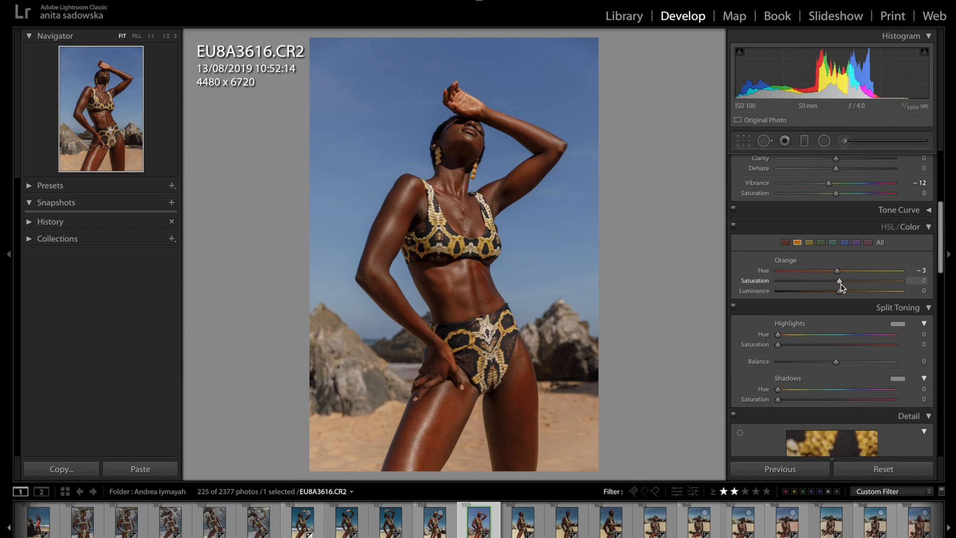
{"action": "mouse_move", "coordinate": [841, 281]}
{"action": "left_mouse_down"}
{"action": "mouse_move", "coordinate": [814, 280]}
{"action": "mouse_move", "coordinate": [837, 280]}
{"action": "mouse_move", "coordinate": [817, 282]}
{"action": "mouse_move", "coordinate": [837, 292]}
{"action": "mouse_move", "coordinate": [790, 283]}
{"action": "mouse_move", "coordinate": [859, 291]}
{"action": "mouse_move", "coordinate": [832, 268]}
{"action": "left_mouse_up"}
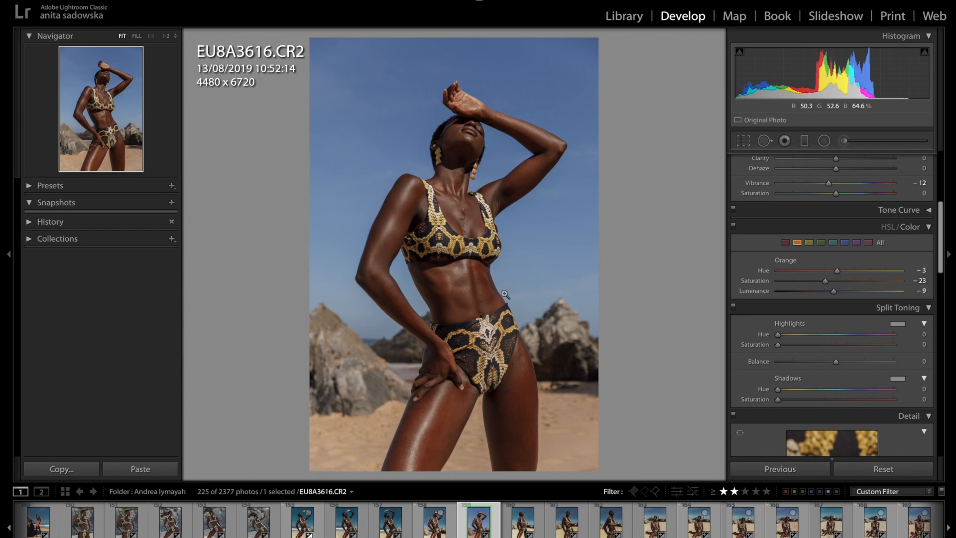
Set the yellow range's saturation to −43 and luminance to +55, and shift its hue toward green.
{"action": "scroll", "coordinate": [841, 299], "scroll_direction": "up", "scroll_amount": 1}
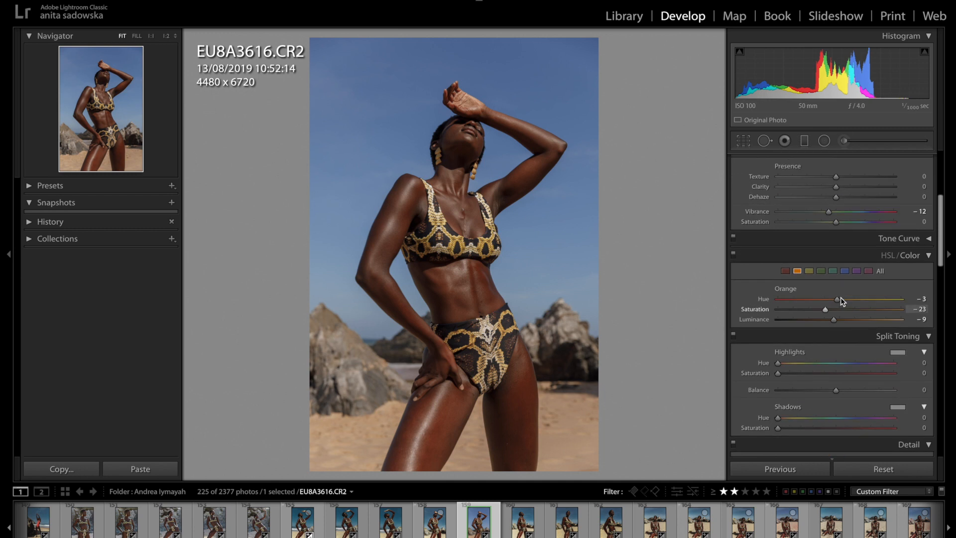
{"action": "left_click", "coordinate": [810, 271]}
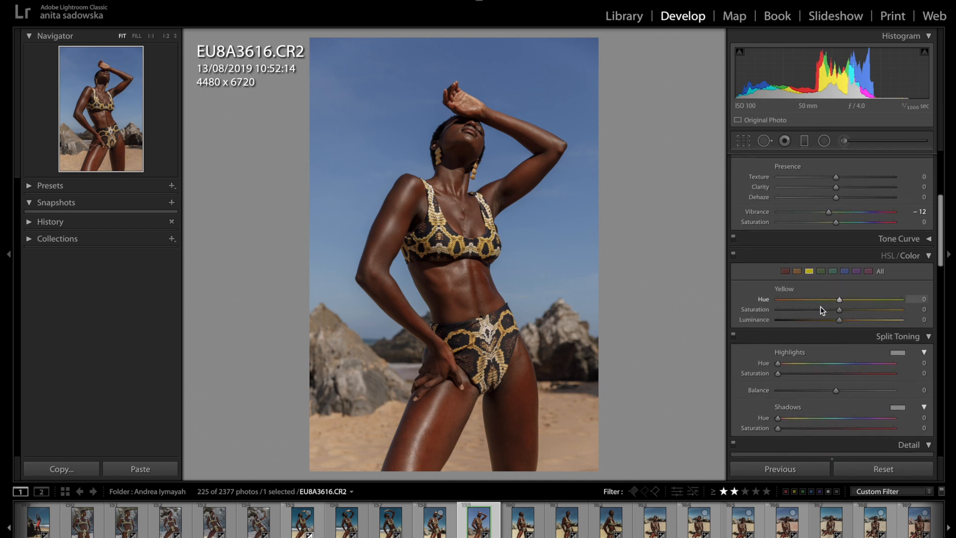
{"action": "left_click_drag", "start_coordinate": [840, 299], "coordinate": [812, 316]}
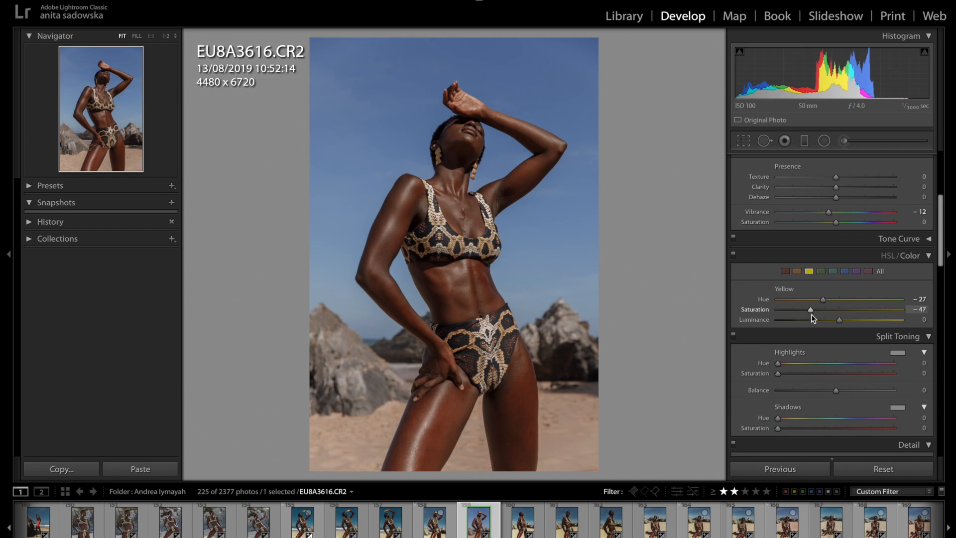
{"action": "left_click_drag", "start_coordinate": [840, 320], "coordinate": [871, 320]}
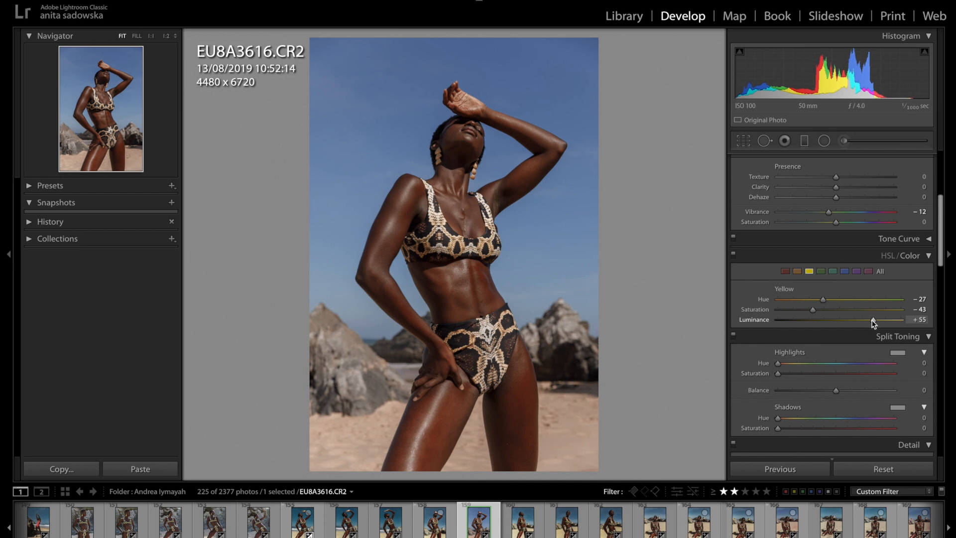
{"action": "left_click_drag", "start_coordinate": [823, 300], "coordinate": [849, 298]}
Fine-tune the green and aqua color ranges, testing different hue settings for each.
{"action": "left_click", "coordinate": [822, 272]}
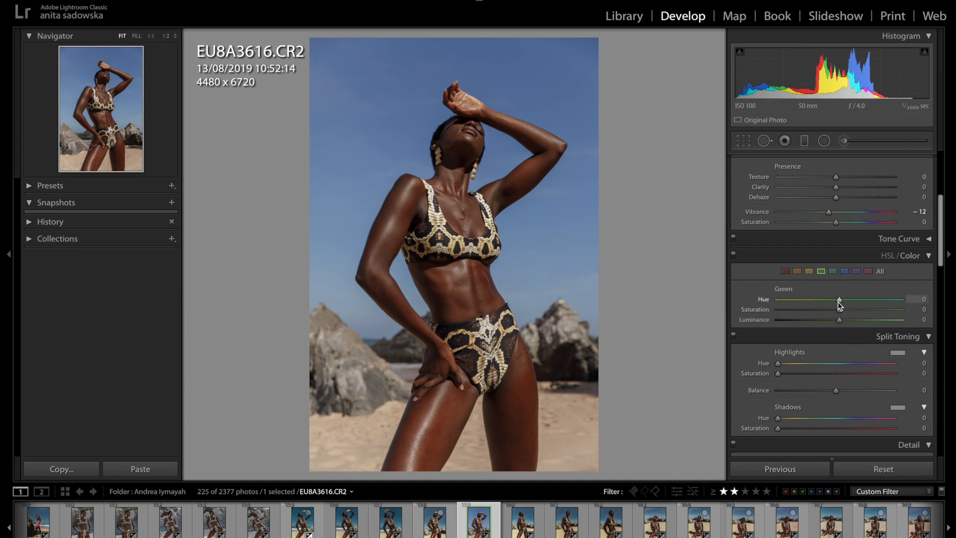
{"action": "left_click_drag", "start_coordinate": [840, 299], "coordinate": [883, 300]}
{"action": "left_click_drag", "start_coordinate": [877, 300], "coordinate": [843, 307]}
{"action": "left_click", "coordinate": [832, 271]}
{"action": "mouse_move", "coordinate": [840, 299]}
{"action": "left_mouse_down"}
{"action": "mouse_move", "coordinate": [913, 303]}
{"action": "mouse_move", "coordinate": [837, 310]}
{"action": "left_mouse_up"}
Shift the blue color range to hue −21 and saturation −11 for a more teal sky.
{"action": "left_click", "coordinate": [845, 271]}
{"action": "mouse_move", "coordinate": [841, 300]}
{"action": "left_mouse_down"}
{"action": "mouse_move", "coordinate": [814, 300]}
{"action": "mouse_move", "coordinate": [877, 295]}
{"action": "mouse_move", "coordinate": [790, 298]}
{"action": "mouse_move", "coordinate": [840, 291]}
{"action": "mouse_move", "coordinate": [811, 291]}
{"action": "mouse_move", "coordinate": [830, 293]}
{"action": "mouse_move", "coordinate": [801, 310]}
{"action": "mouse_move", "coordinate": [833, 311]}
{"action": "mouse_move", "coordinate": [829, 300]}
{"action": "mouse_move", "coordinate": [832, 309]}
{"action": "left_mouse_up"}
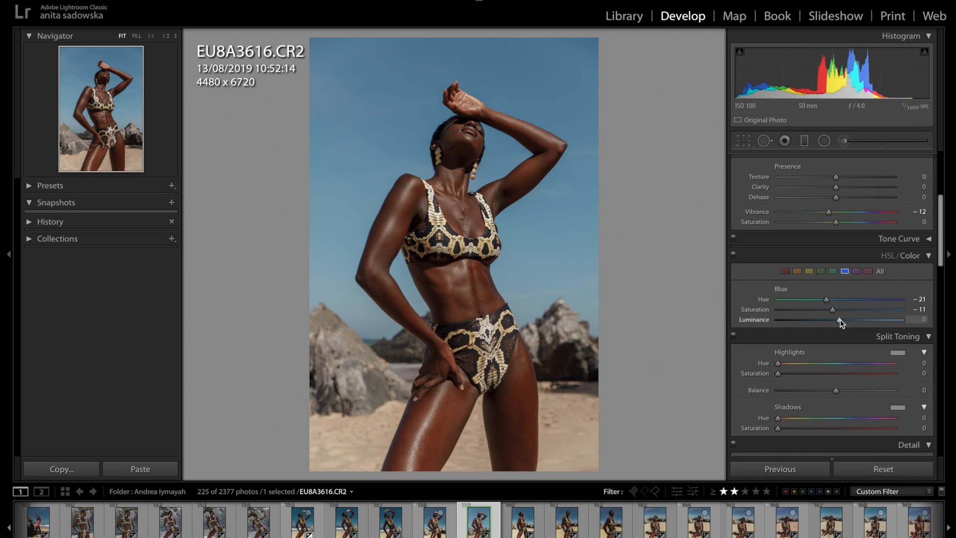
Darken the blue color range to a luminance of −64.
{"action": "left_click_drag", "start_coordinate": [840, 320], "coordinate": [802, 321]}
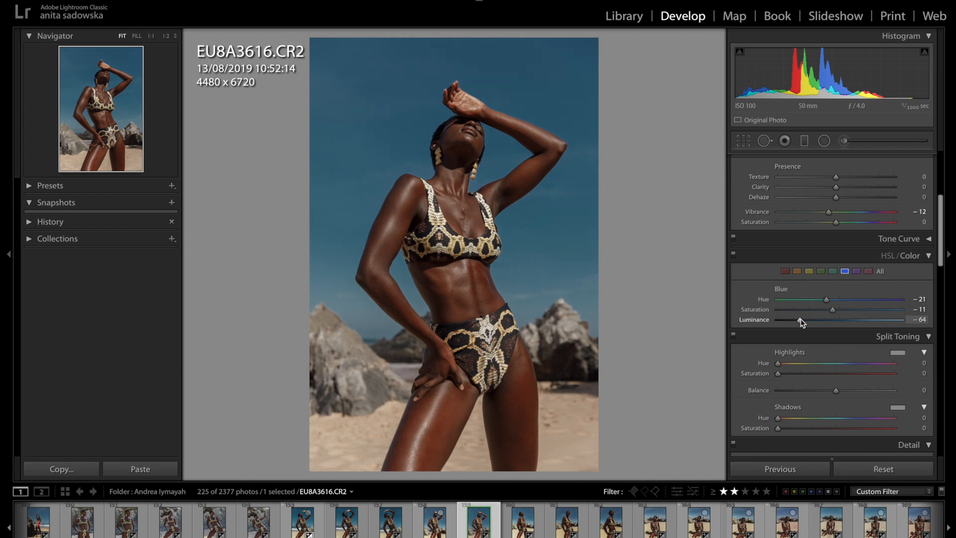
Split-tone the highlights with hue 183 and saturation 9, testing stronger saturation first to judge the tint.
{"action": "scroll", "coordinate": [827, 367], "scroll_direction": "down", "scroll_amount": 2}
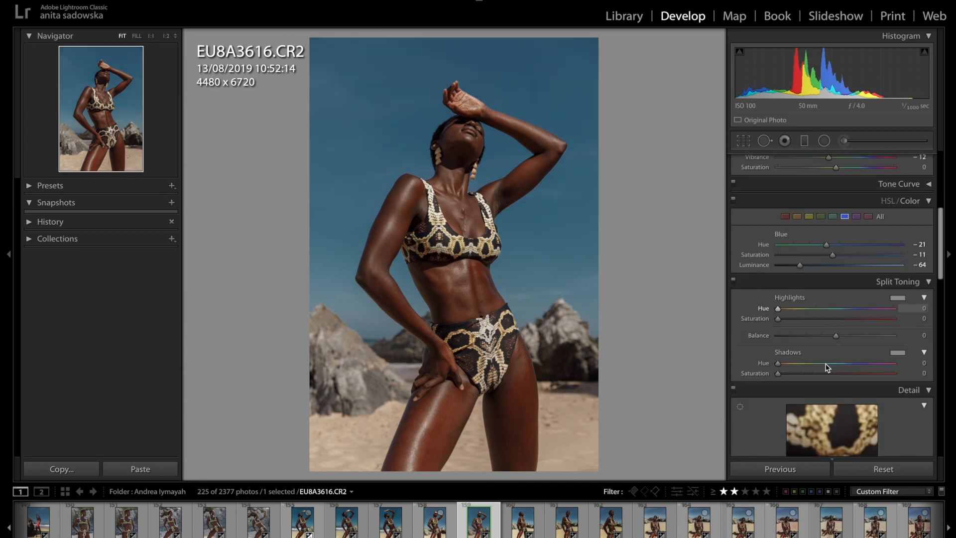
{"action": "scroll", "coordinate": [826, 367], "scroll_direction": "down", "scroll_amount": 1}
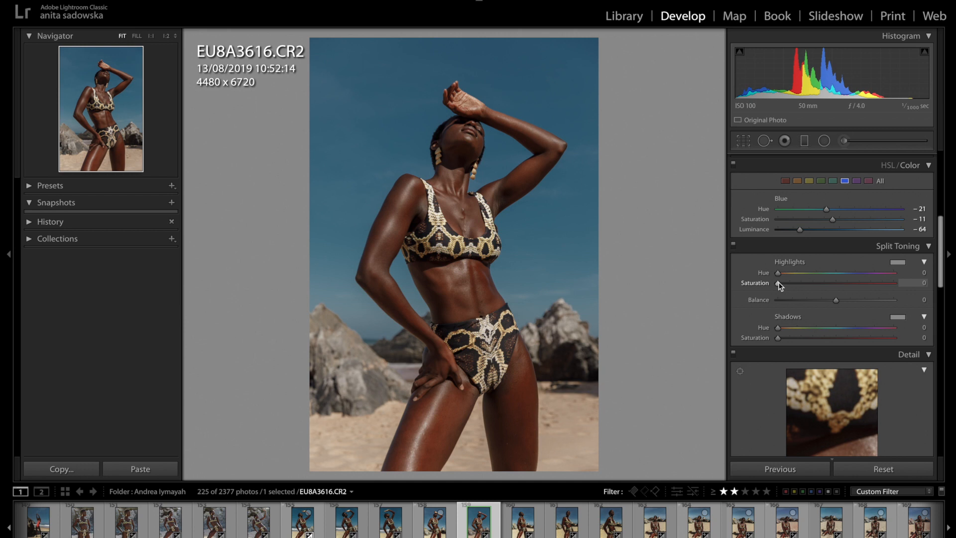
{"action": "scroll", "coordinate": [780, 285], "scroll_direction": "down", "scroll_amount": 1}
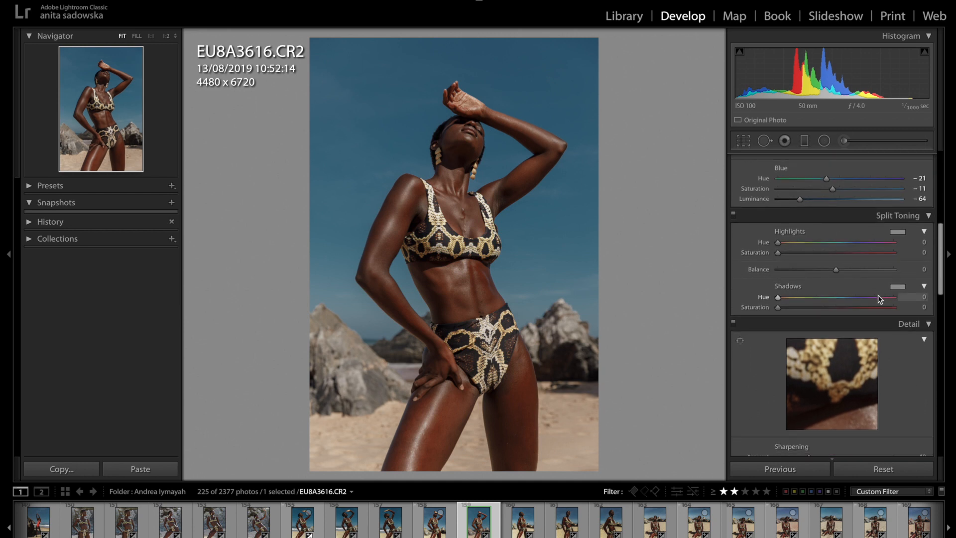
{"action": "left_click_drag", "start_coordinate": [797, 253], "coordinate": [823, 256]}
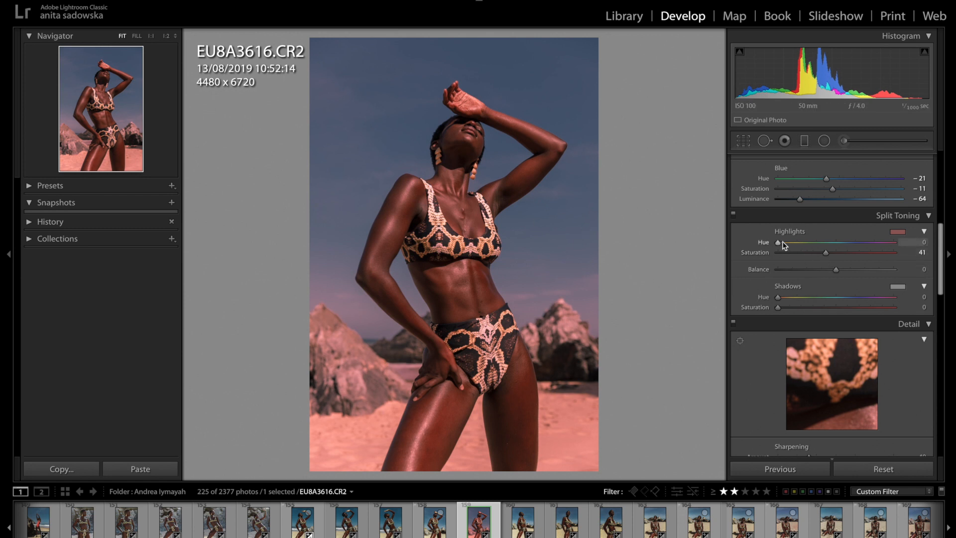
{"action": "left_click_drag", "start_coordinate": [779, 243], "coordinate": [841, 247]}
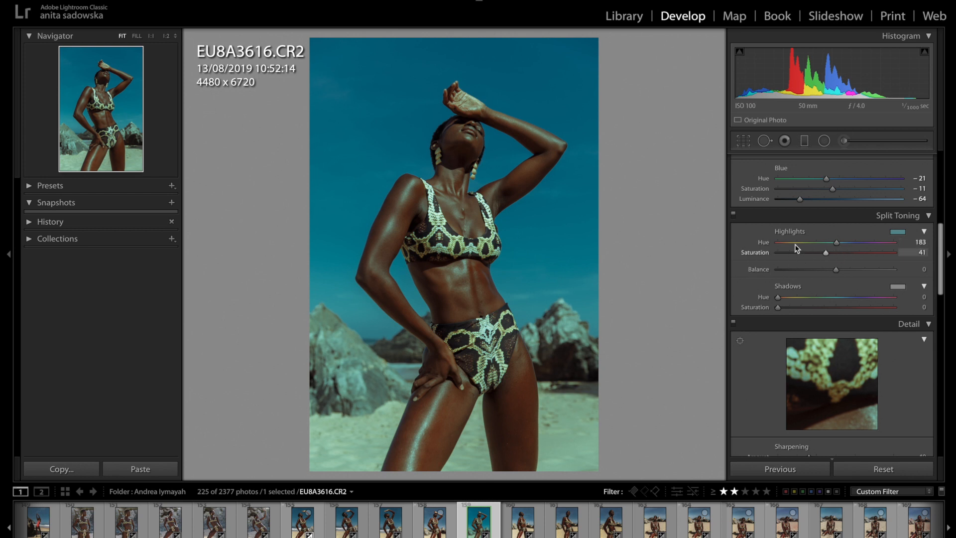
{"action": "left_click_drag", "start_coordinate": [826, 255], "coordinate": [785, 255]}
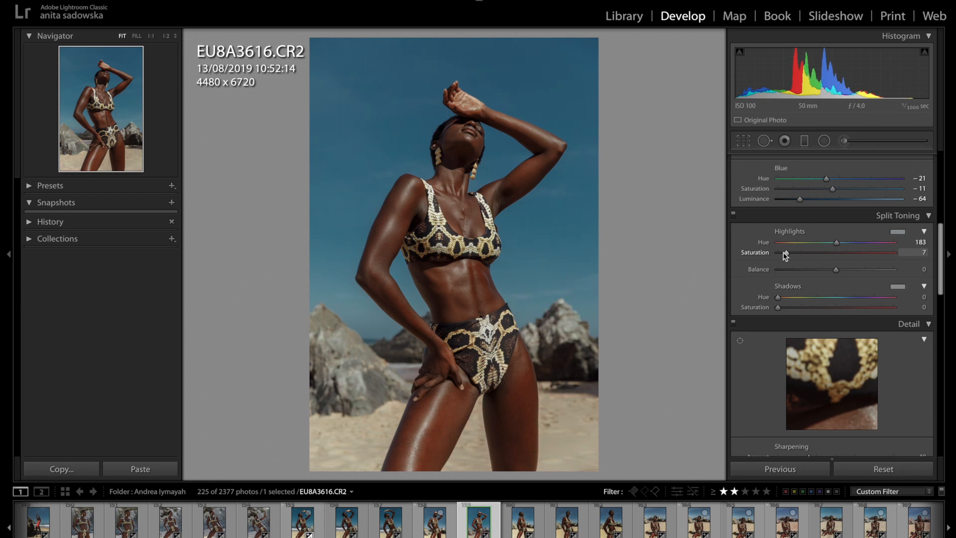
{"action": "mouse_move", "coordinate": [783, 254]}
{"action": "left_mouse_down"}
{"action": "mouse_move", "coordinate": [922, 254]}
{"action": "mouse_move", "coordinate": [794, 258]}
{"action": "mouse_move", "coordinate": [868, 273]}
{"action": "mouse_move", "coordinate": [785, 264]}
{"action": "left_mouse_up"}
{"action": "left_click_drag", "start_coordinate": [786, 260], "coordinate": [784, 260]}
{"action": "left_click_drag", "start_coordinate": [784, 259], "coordinate": [785, 258]}
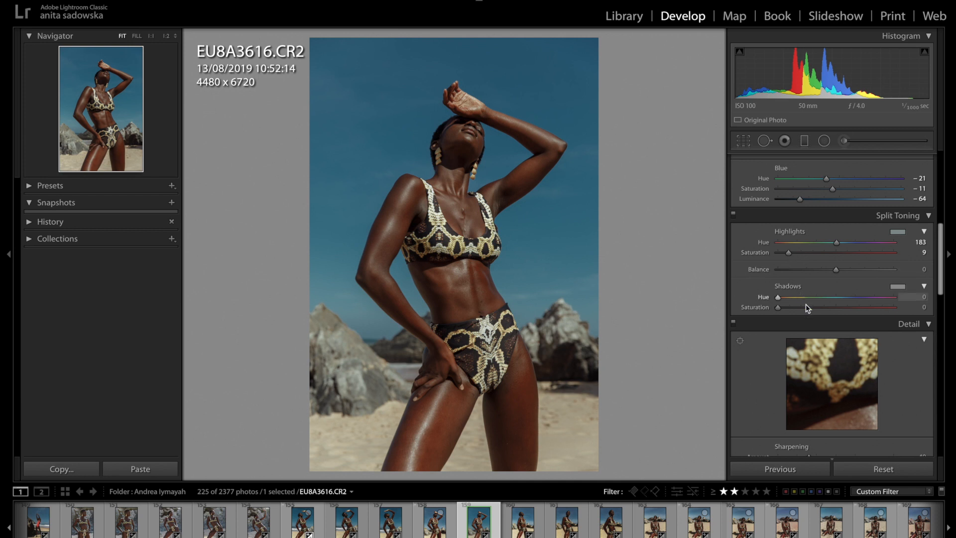
Split-tone the shadows with hue 217 and saturation 4, choosing the hue at a higher saturation first.
{"action": "left_click_drag", "start_coordinate": [808, 306], "coordinate": [832, 308]}
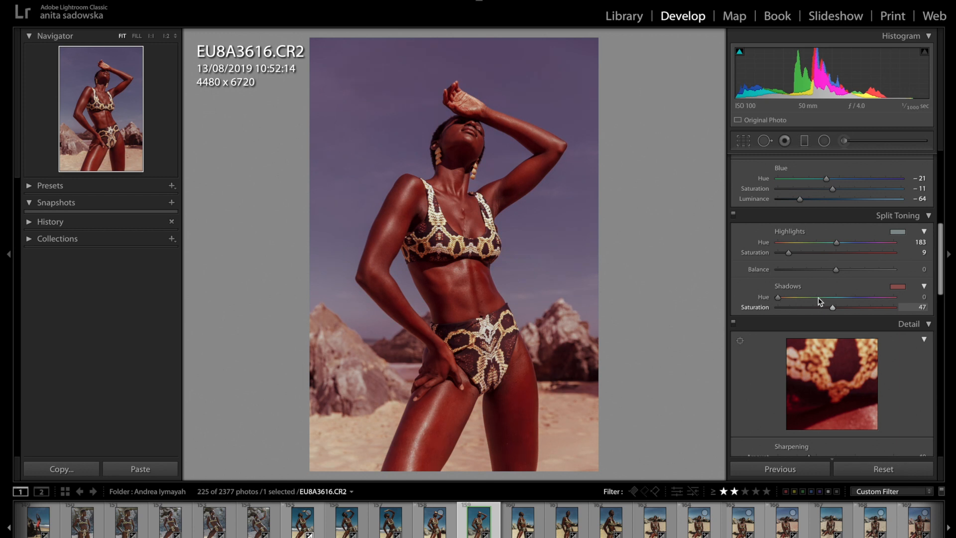
{"action": "left_click_drag", "start_coordinate": [793, 301], "coordinate": [796, 299]}
{"action": "left_click_drag", "start_coordinate": [795, 297], "coordinate": [850, 297]}
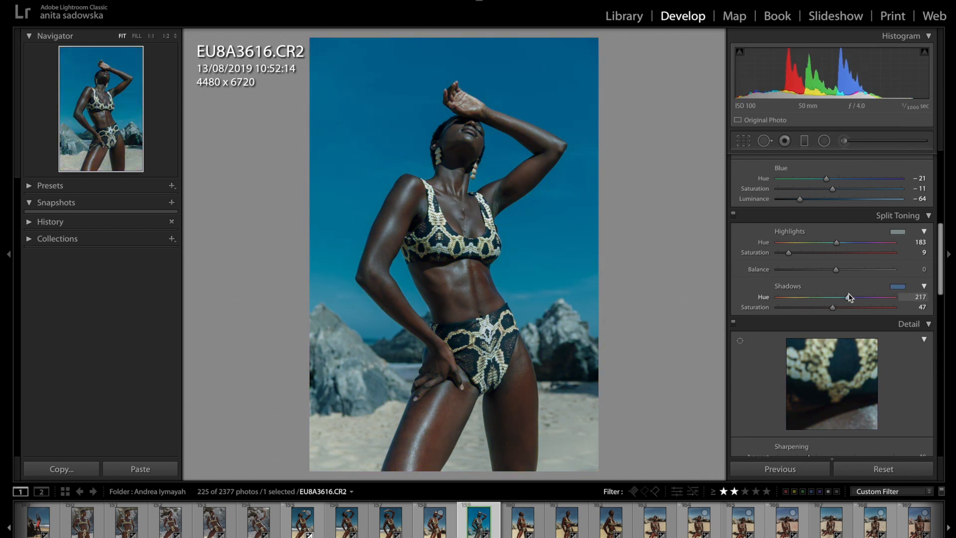
{"action": "left_click", "coordinate": [782, 308]}
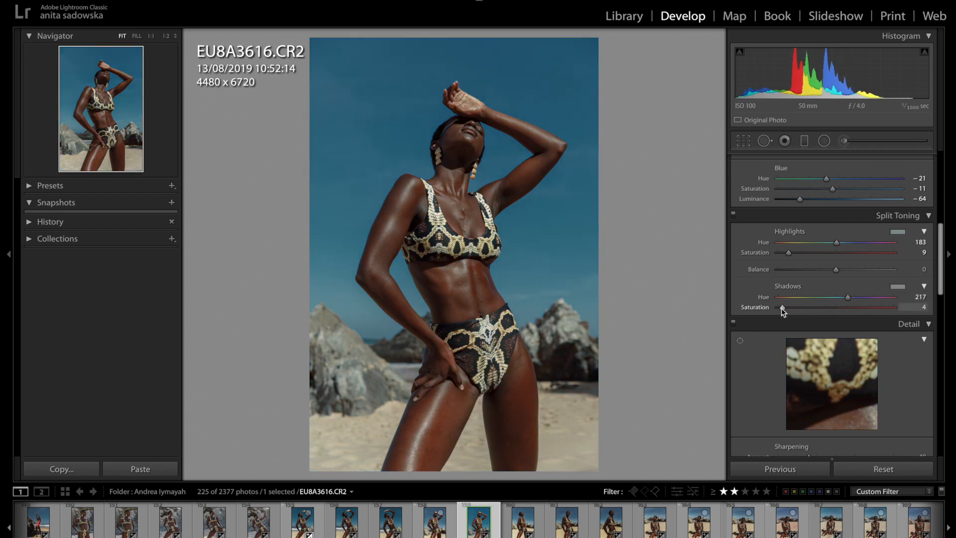
Reduce the sharpening amount to 23.
{"action": "scroll", "coordinate": [826, 373], "scroll_direction": "down", "scroll_amount": 3}
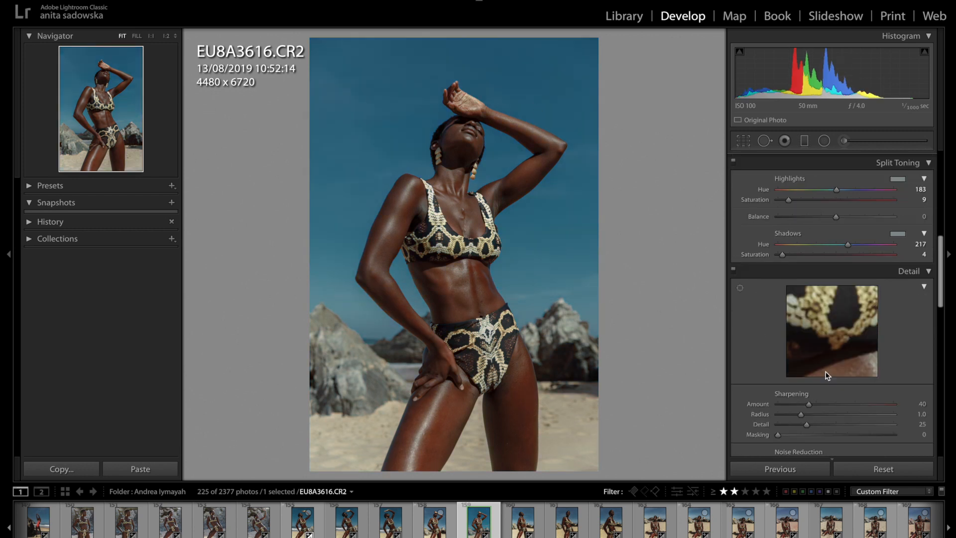
{"action": "scroll", "coordinate": [827, 376], "scroll_direction": "down", "scroll_amount": 2}
{"action": "left_click", "coordinate": [794, 276]}
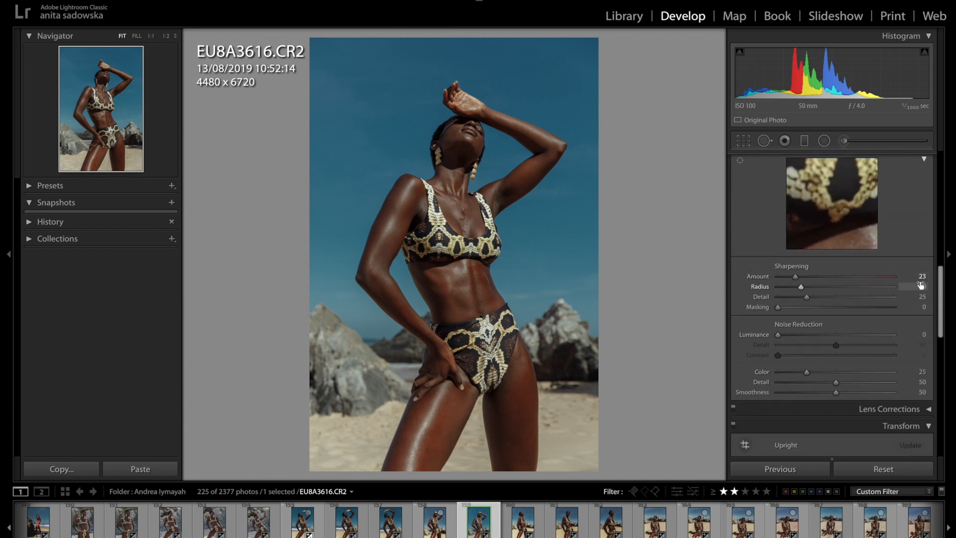
In the camera calibration, set the shadows tint to −6 and the red primary hue to +4.
{"action": "scroll", "coordinate": [922, 286], "scroll_direction": "down", "scroll_amount": 3}
{"action": "scroll", "coordinate": [922, 288], "scroll_direction": "down", "scroll_amount": 7}
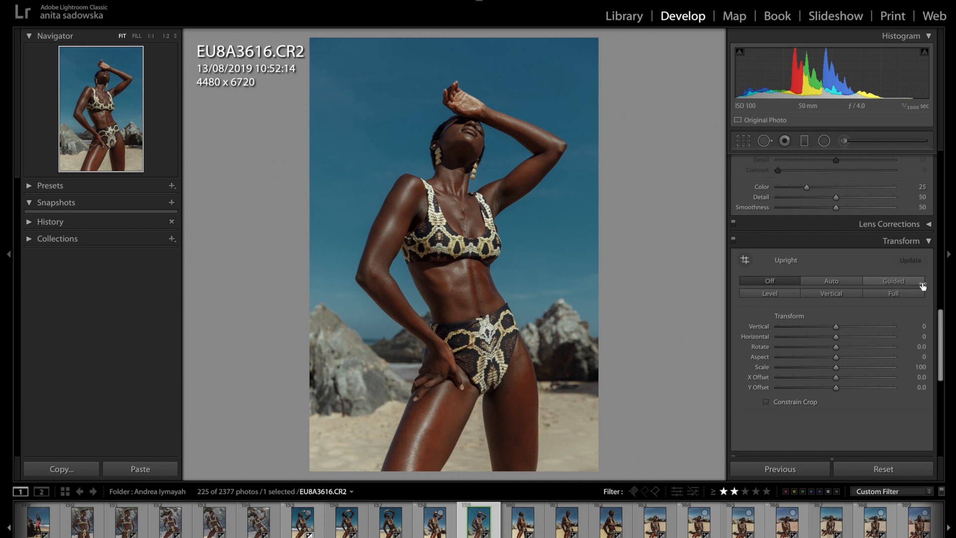
{"action": "scroll", "coordinate": [923, 285], "scroll_direction": "down", "scroll_amount": 3}
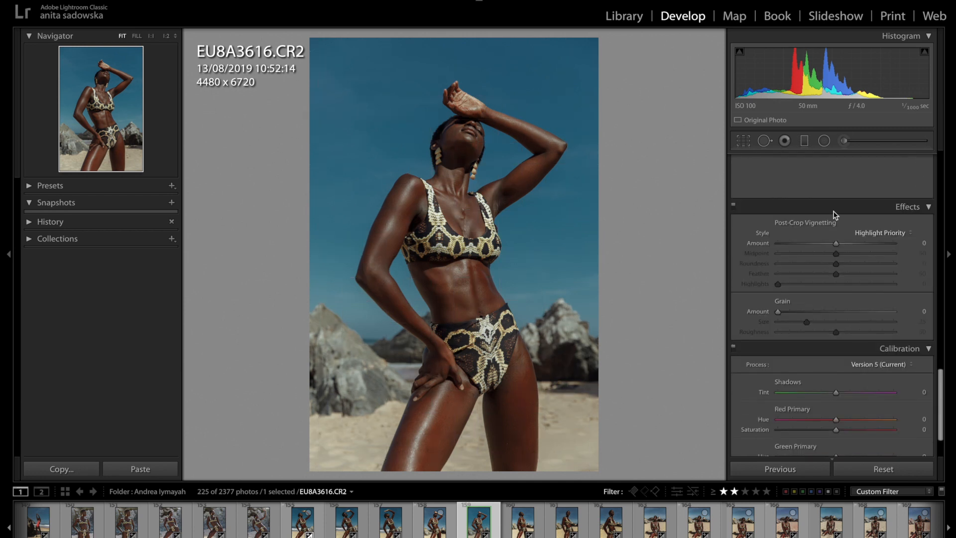
{"action": "scroll", "coordinate": [855, 259], "scroll_direction": "up", "scroll_amount": 1}
{"action": "scroll", "coordinate": [854, 260], "scroll_direction": "down", "scroll_amount": 1}
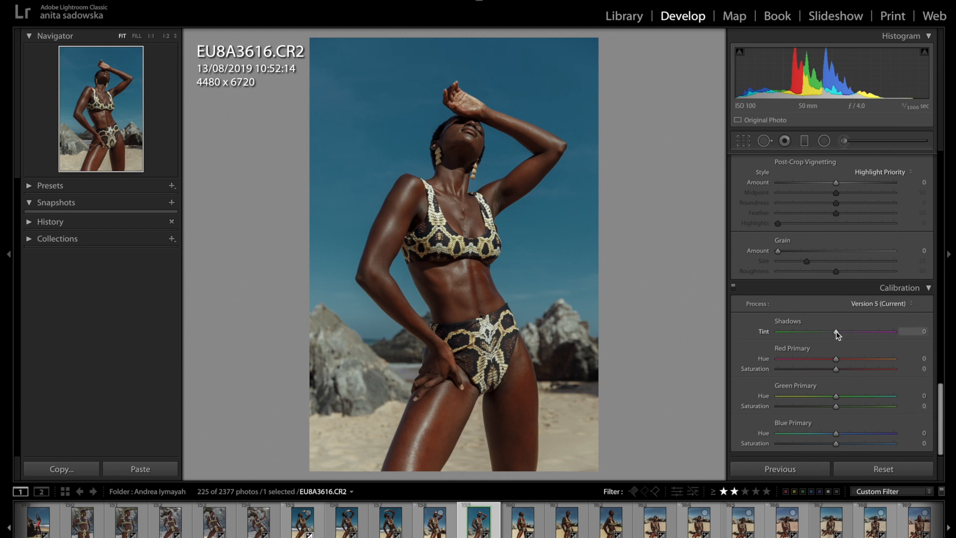
{"action": "mouse_move", "coordinate": [837, 333]}
{"action": "left_mouse_down"}
{"action": "mouse_move", "coordinate": [845, 335]}
{"action": "mouse_move", "coordinate": [827, 334]}
{"action": "mouse_move", "coordinate": [835, 331]}
{"action": "left_mouse_up"}
{"action": "left_click_drag", "start_coordinate": [832, 331], "coordinate": [833, 332]}
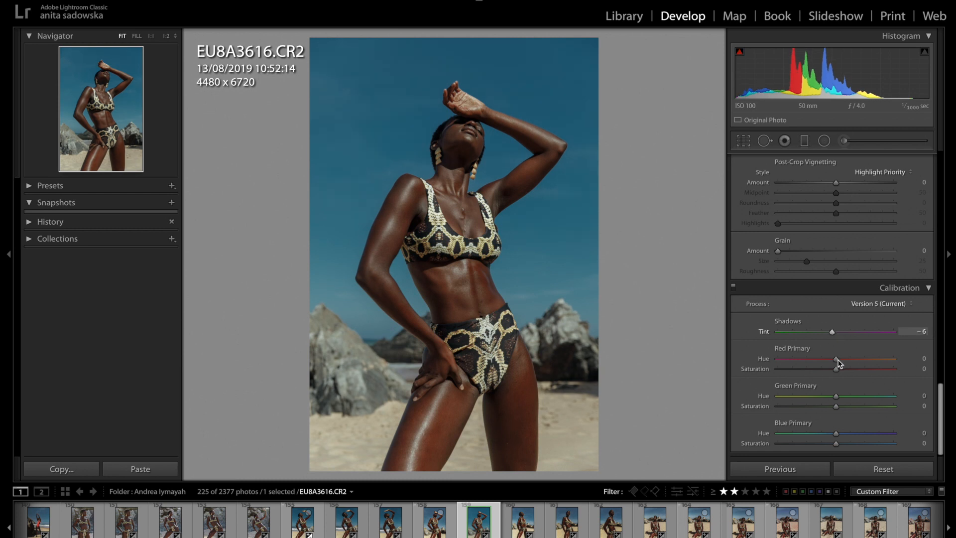
{"action": "mouse_move", "coordinate": [836, 359]}
{"action": "left_mouse_down"}
{"action": "mouse_move", "coordinate": [847, 359]}
{"action": "mouse_move", "coordinate": [840, 353]}
{"action": "left_mouse_up"}
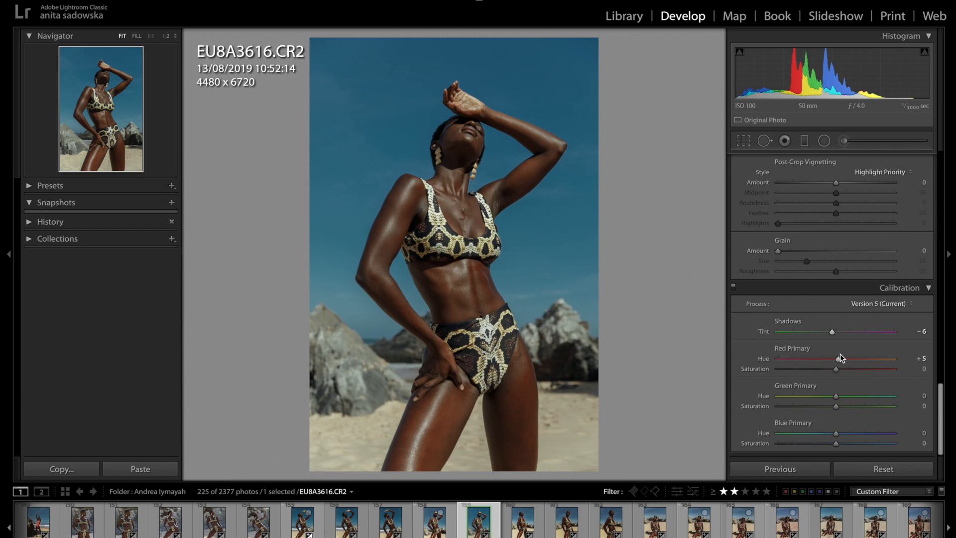
{"action": "left_click_drag", "start_coordinate": [841, 354], "coordinate": [839, 358]}
Set the green primary hue to +19 and shift the blue primary hue toward teal in the calibration.
{"action": "scroll", "coordinate": [841, 364], "scroll_direction": "down", "scroll_amount": 1}
{"action": "scroll", "coordinate": [841, 366], "scroll_direction": "up", "scroll_amount": 1}
{"action": "mouse_move", "coordinate": [835, 396]}
{"action": "left_mouse_down"}
{"action": "mouse_move", "coordinate": [847, 397]}
{"action": "mouse_move", "coordinate": [815, 395]}
{"action": "mouse_move", "coordinate": [852, 390]}
{"action": "mouse_move", "coordinate": [795, 391]}
{"action": "mouse_move", "coordinate": [847, 390]}
{"action": "left_mouse_up"}
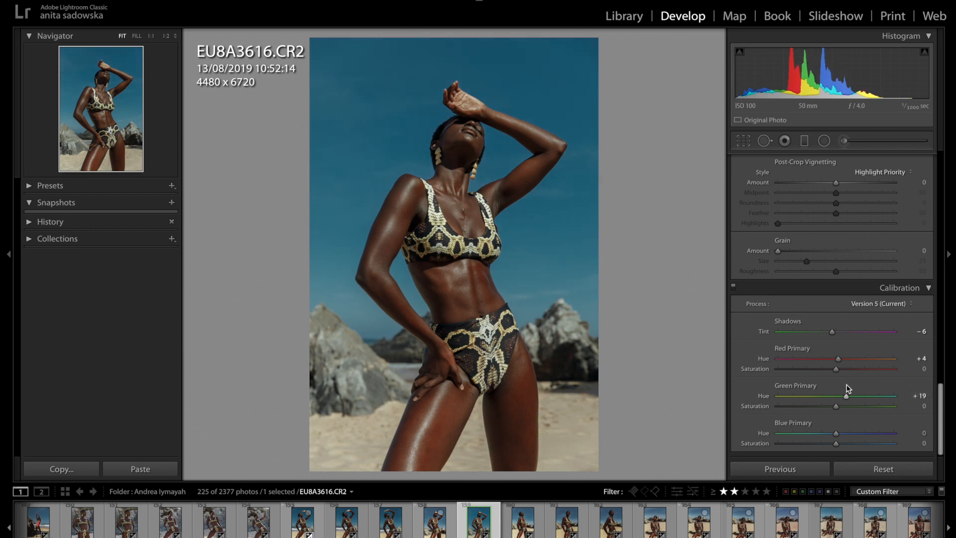
{"action": "scroll", "coordinate": [848, 406], "scroll_direction": "down", "scroll_amount": 1}
{"action": "scroll", "coordinate": [843, 437], "scroll_direction": "up", "scroll_amount": 1}
{"action": "mouse_move", "coordinate": [835, 437]}
{"action": "left_mouse_down"}
{"action": "mouse_move", "coordinate": [867, 437]}
{"action": "mouse_move", "coordinate": [824, 442]}
{"action": "left_mouse_up"}
Raise the photo's contrast to +23 and dehaze to +27.
{"action": "scroll", "coordinate": [851, 398], "scroll_direction": "up", "scroll_amount": 15}
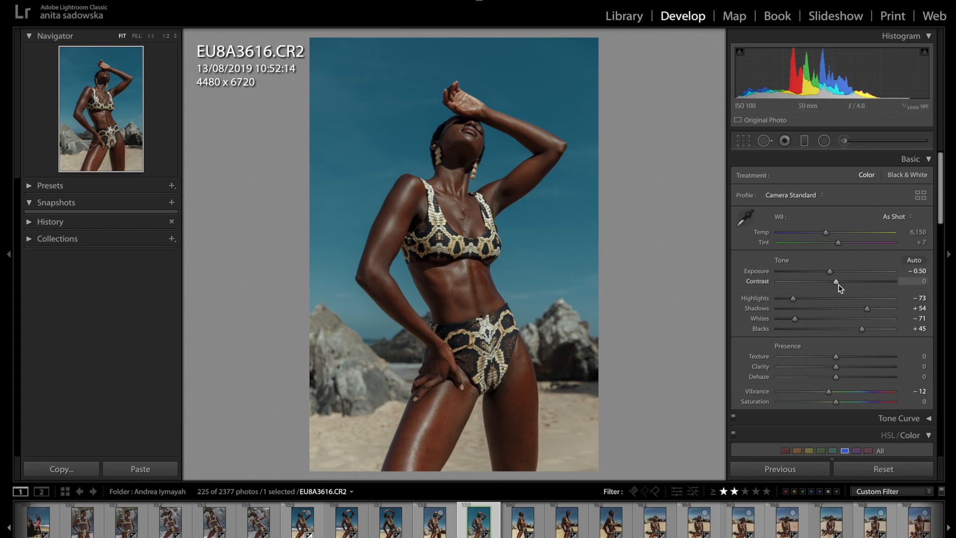
{"action": "mouse_move", "coordinate": [845, 285]}
{"action": "left_mouse_down"}
{"action": "mouse_move", "coordinate": [875, 284]}
{"action": "mouse_move", "coordinate": [847, 281]}
{"action": "left_mouse_up"}
{"action": "scroll", "coordinate": [849, 285], "scroll_direction": "down", "scroll_amount": 1}
{"action": "scroll", "coordinate": [849, 284], "scroll_direction": "down", "scroll_amount": 1}
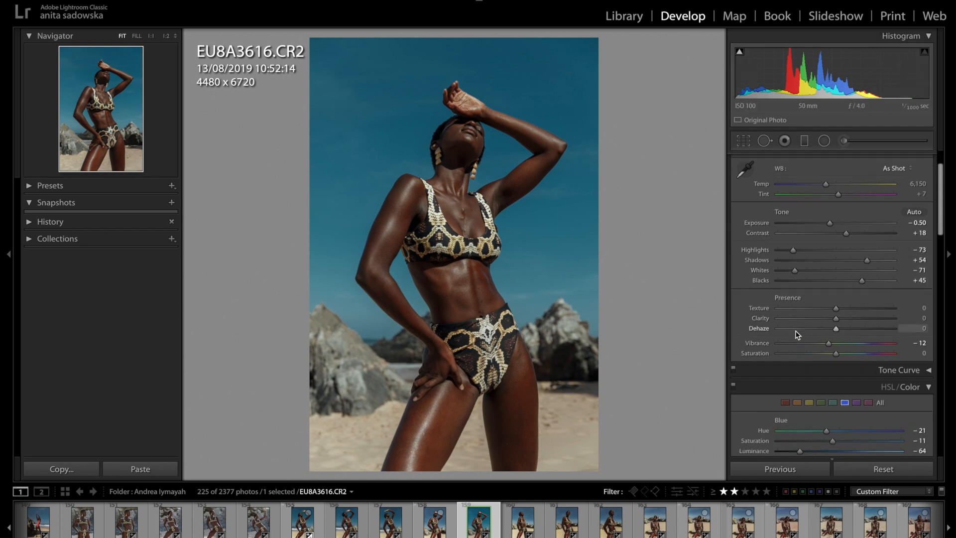
{"action": "left_click_drag", "start_coordinate": [841, 330], "coordinate": [853, 331]}
{"action": "left_click_drag", "start_coordinate": [848, 236], "coordinate": [850, 237]}
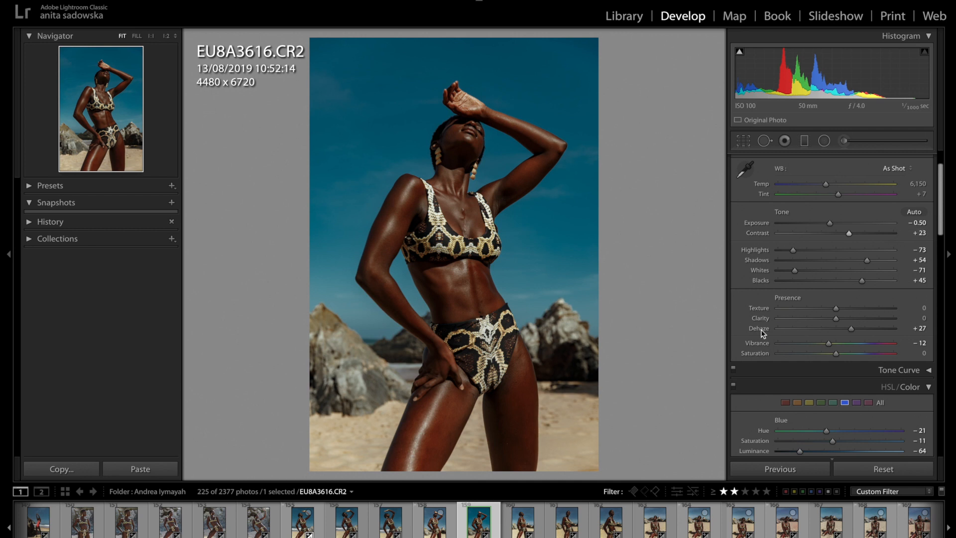
Lower the orange color range's saturation to −35.
{"action": "scroll", "coordinate": [761, 330], "scroll_direction": "down", "scroll_amount": 3}
{"action": "scroll", "coordinate": [785, 299], "scroll_direction": "down", "scroll_amount": 3}
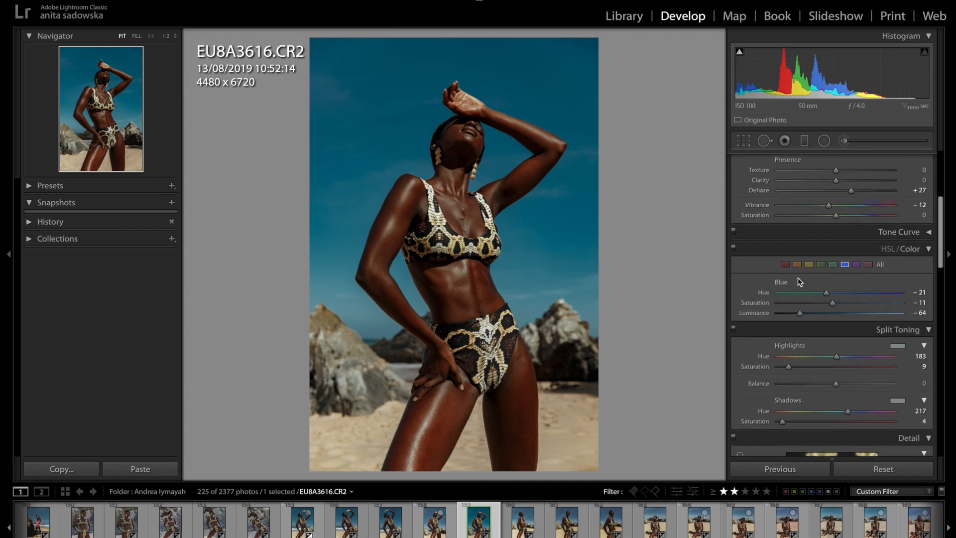
{"action": "left_click", "coordinate": [799, 265]}
{"action": "left_click_drag", "start_coordinate": [825, 302], "coordinate": [820, 305]}
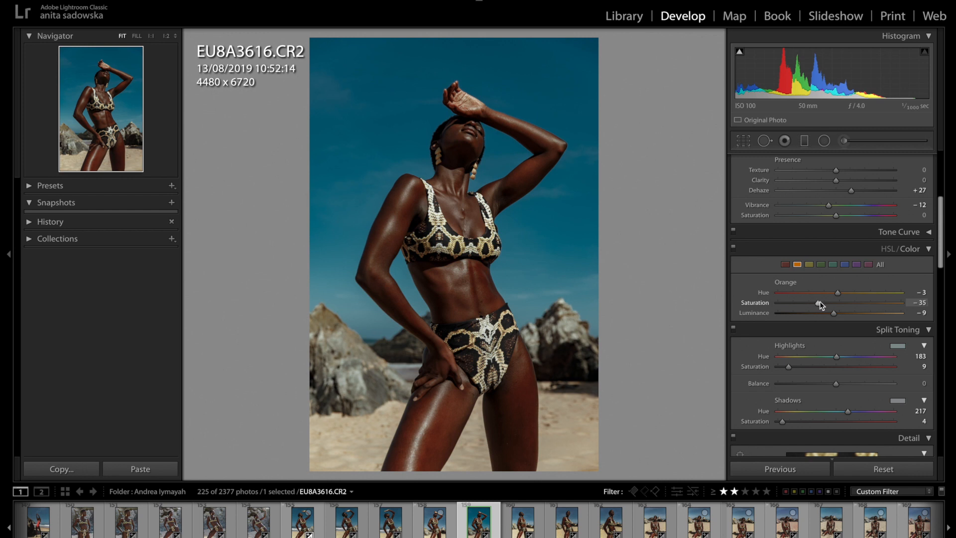
Set the red color range's saturation to −48 and luminance to −15.
{"action": "left_click", "coordinate": [786, 265]}
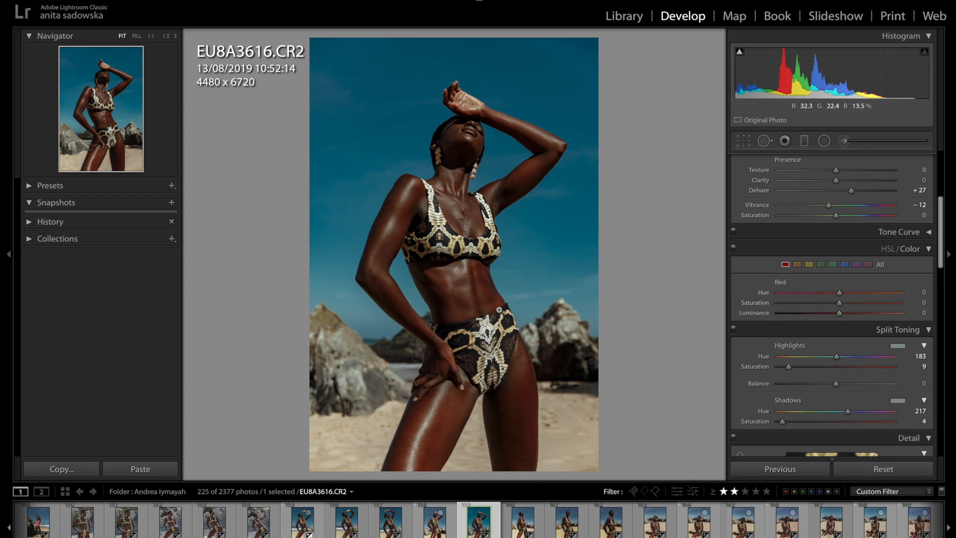
{"action": "mouse_move", "coordinate": [830, 293]}
{"action": "left_mouse_down"}
{"action": "mouse_move", "coordinate": [776, 294]}
{"action": "mouse_move", "coordinate": [791, 295]}
{"action": "mouse_move", "coordinate": [778, 302]}
{"action": "mouse_move", "coordinate": [872, 302]}
{"action": "mouse_move", "coordinate": [813, 303]}
{"action": "mouse_move", "coordinate": [865, 314]}
{"action": "mouse_move", "coordinate": [899, 308]}
{"action": "mouse_move", "coordinate": [751, 308]}
{"action": "mouse_move", "coordinate": [883, 297]}
{"action": "mouse_move", "coordinate": [773, 311]}
{"action": "mouse_move", "coordinate": [836, 310]}
{"action": "left_mouse_up"}
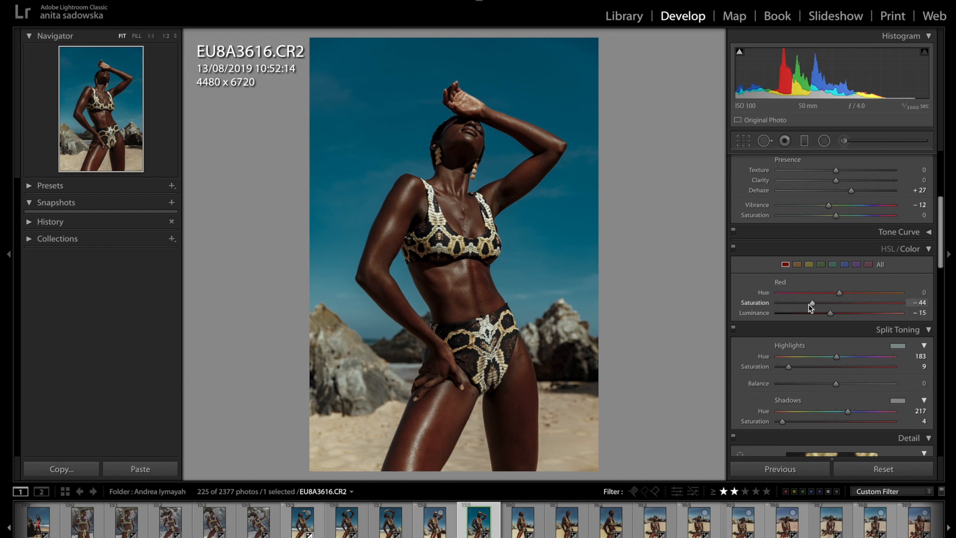
{"action": "mouse_move", "coordinate": [821, 304]}
{"action": "left_mouse_down"}
{"action": "mouse_move", "coordinate": [803, 302]}
{"action": "mouse_move", "coordinate": [811, 302]}
{"action": "left_mouse_up"}
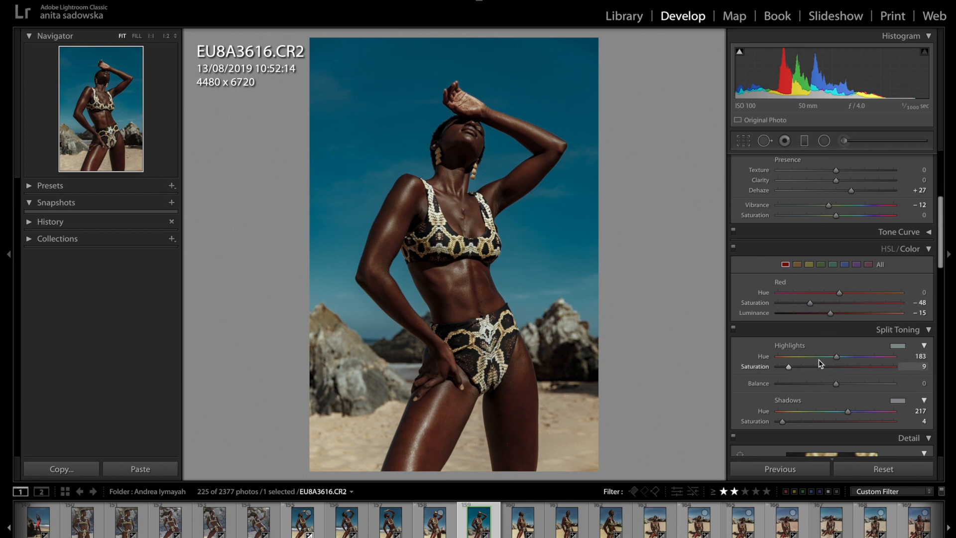
Mute the overall colors with vibrance −19 and saturation −7.
{"action": "scroll", "coordinate": [832, 386], "scroll_direction": "down", "scroll_amount": 2}
{"action": "scroll", "coordinate": [832, 391], "scroll_direction": "up", "scroll_amount": 3}
{"action": "scroll", "coordinate": [832, 392], "scroll_direction": "up", "scroll_amount": 5}
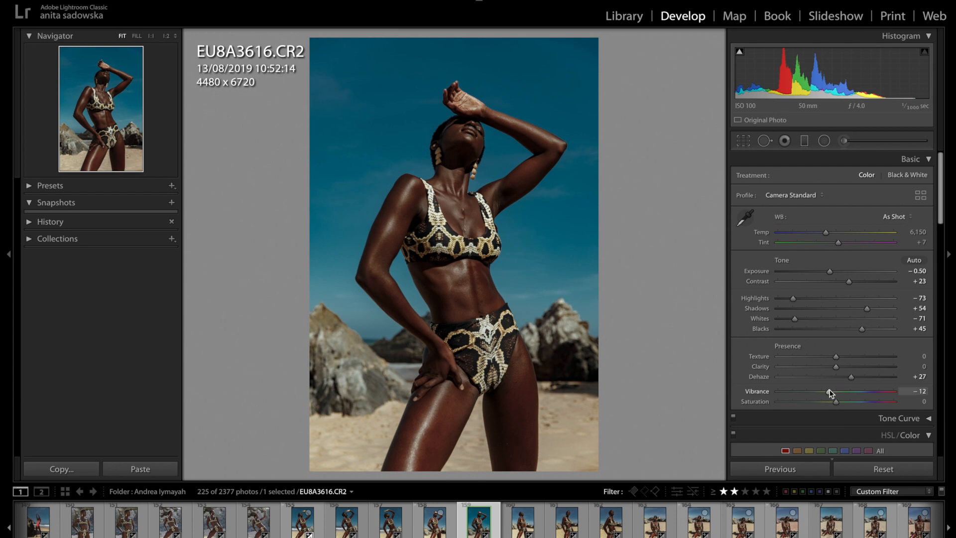
{"action": "left_click_drag", "start_coordinate": [828, 392], "coordinate": [834, 401]}
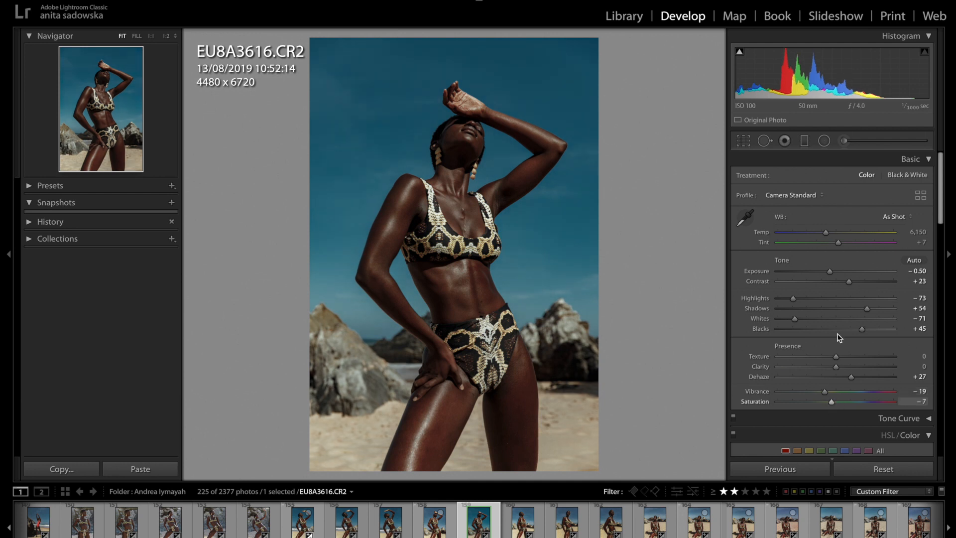
Set the exposure to −0.40 and bring the vibrance to −9.
{"action": "left_click_drag", "start_coordinate": [830, 272], "coordinate": [831, 273]}
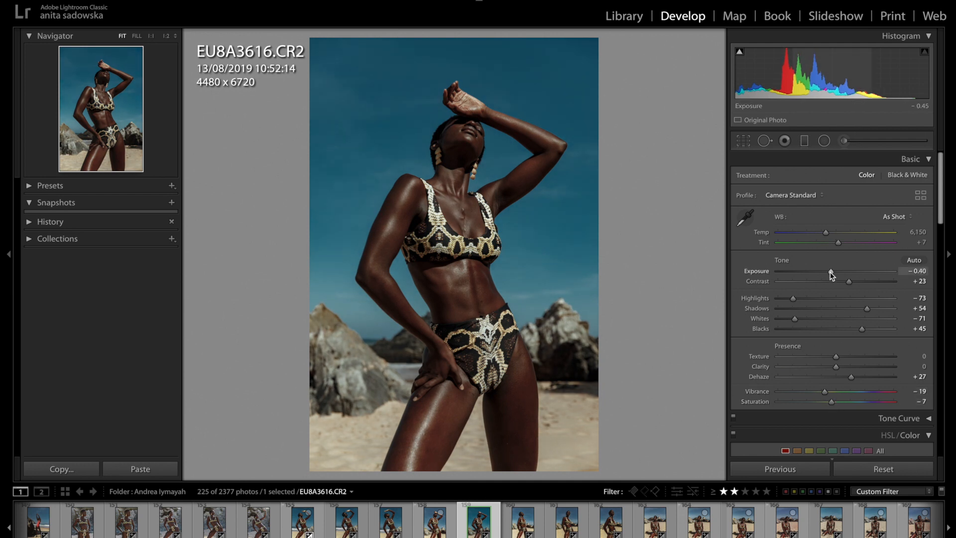
{"action": "left_click_drag", "start_coordinate": [832, 275], "coordinate": [831, 275]}
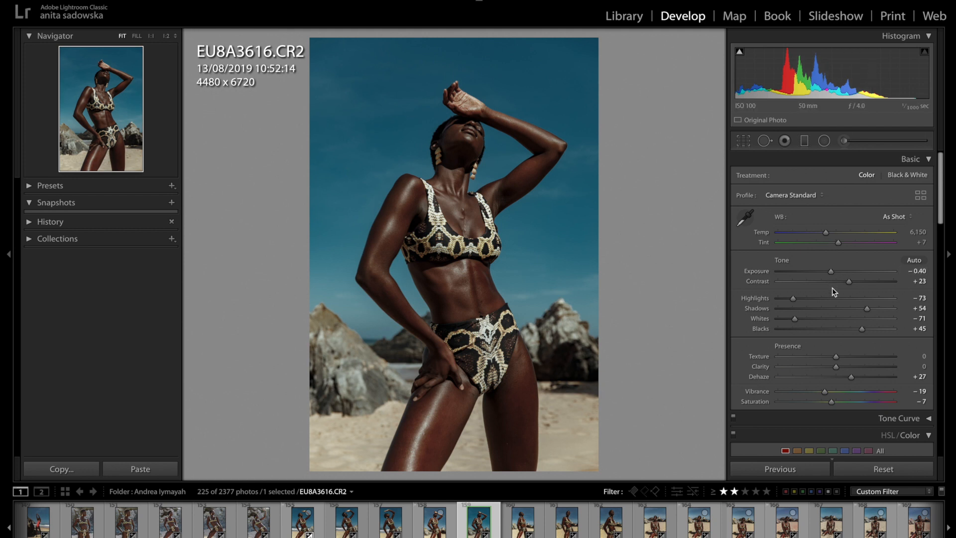
{"action": "scroll", "coordinate": [833, 288], "scroll_direction": "down", "scroll_amount": 2}
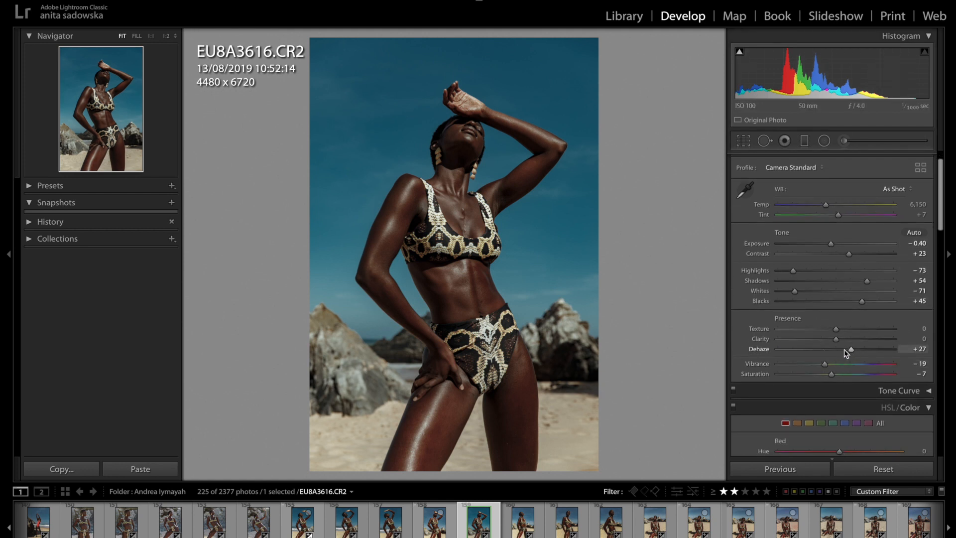
{"action": "left_click_drag", "start_coordinate": [825, 368], "coordinate": [828, 368]}
Set the blue color range's saturation to −32 and luminance to −69.
{"action": "left_click", "coordinate": [845, 423]}
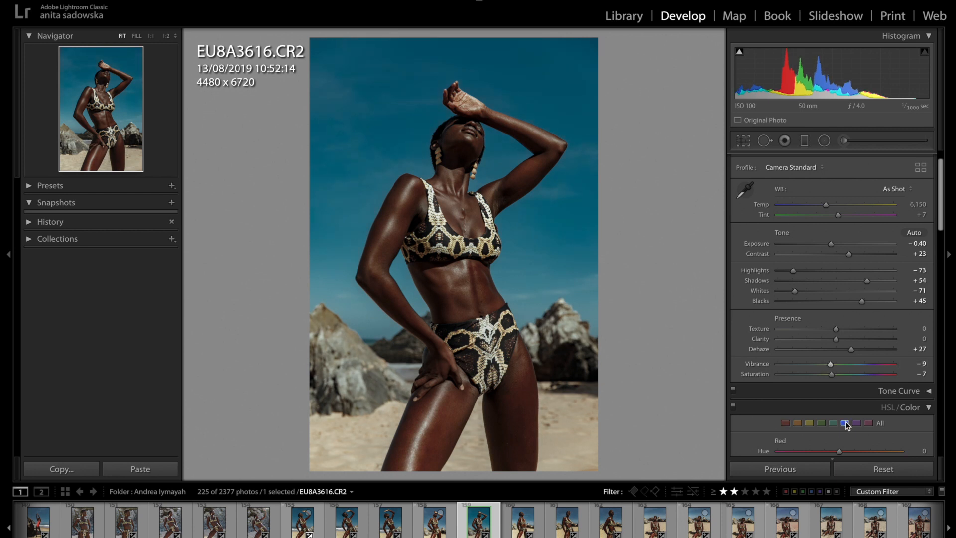
{"action": "scroll", "coordinate": [847, 431], "scroll_direction": "down", "scroll_amount": 5}
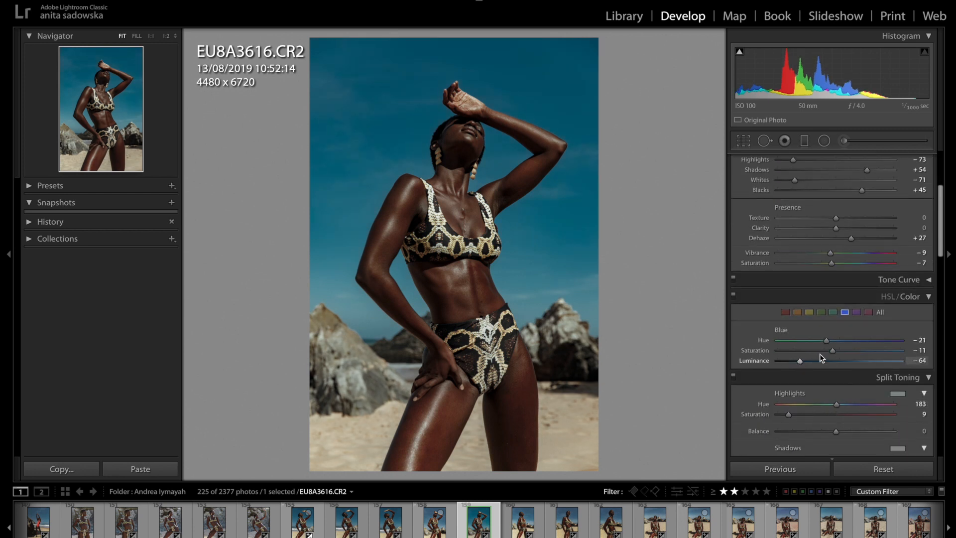
{"action": "left_click_drag", "start_coordinate": [833, 350], "coordinate": [799, 366]}
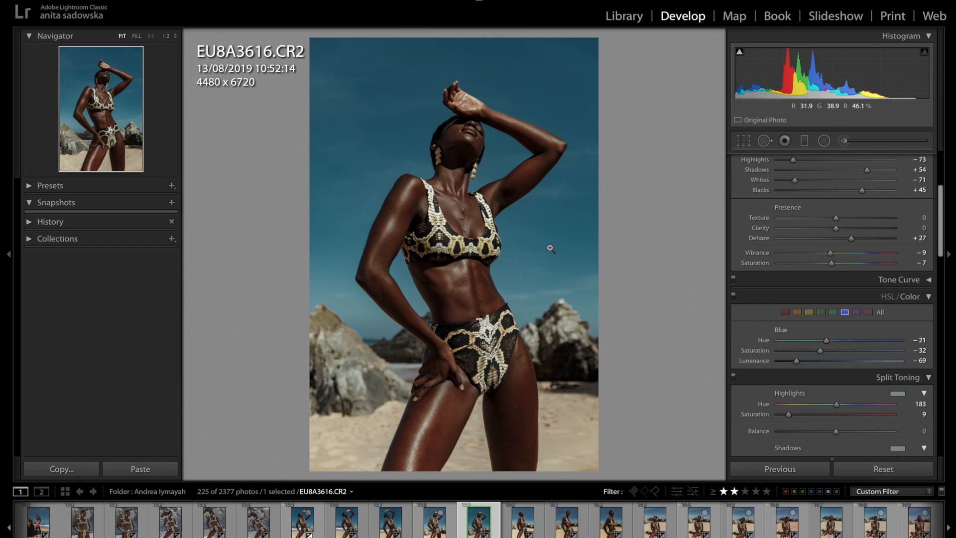
Reset all develop adjustments on EU8A3616.CR2 to view the original, and undo the reset.
{"action": "left_click", "coordinate": [880, 469]}
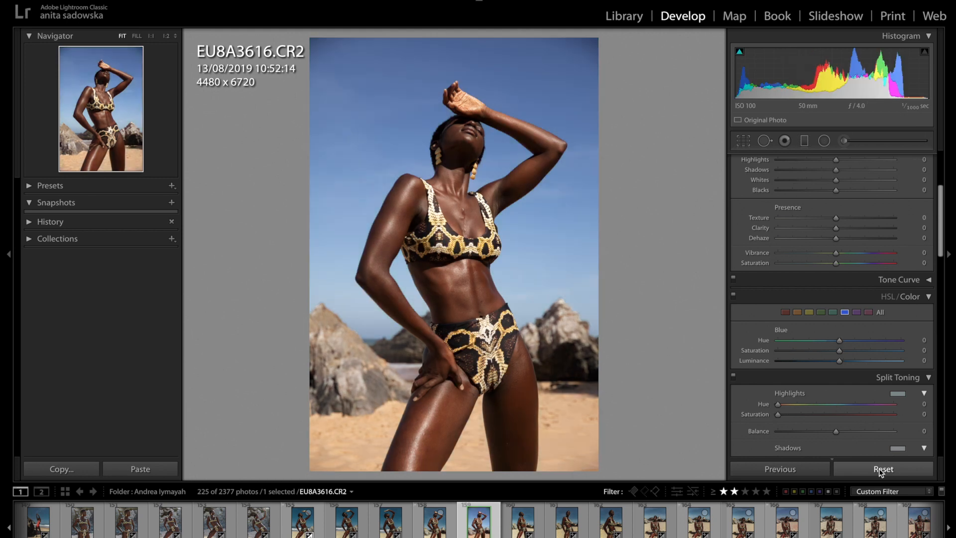
{"action": "key", "text": "ctrl+z"}
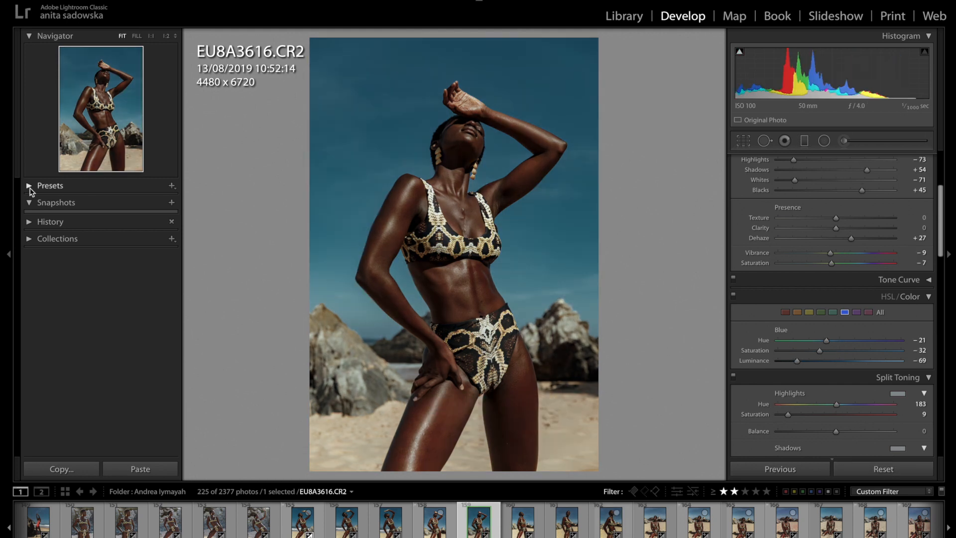
Start a new develop preset with all settings included and create a preset group named "How to make Presets" for it.
{"action": "left_click", "coordinate": [145, 184]}
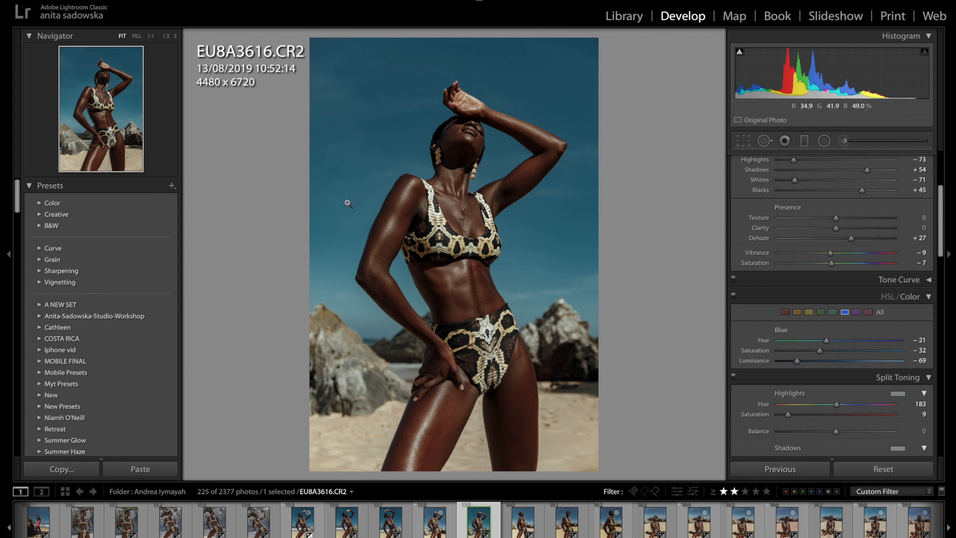
{"action": "left_click", "coordinate": [172, 186]}
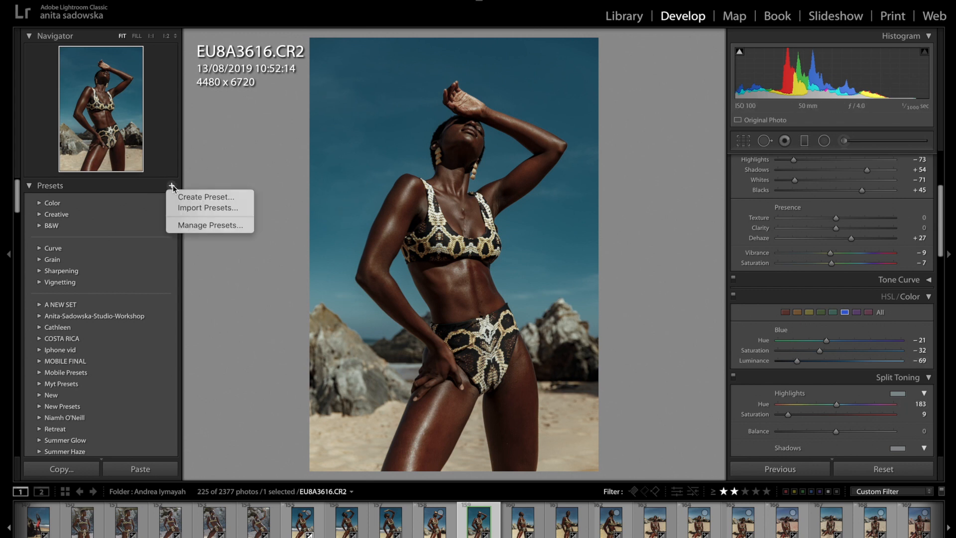
{"action": "left_click", "coordinate": [205, 197]}
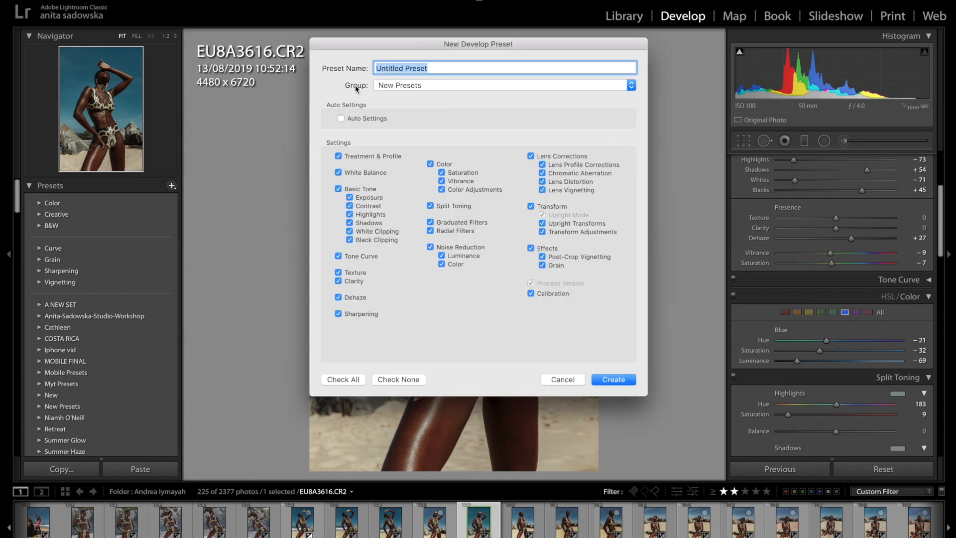
{"action": "left_click", "coordinate": [402, 86]}
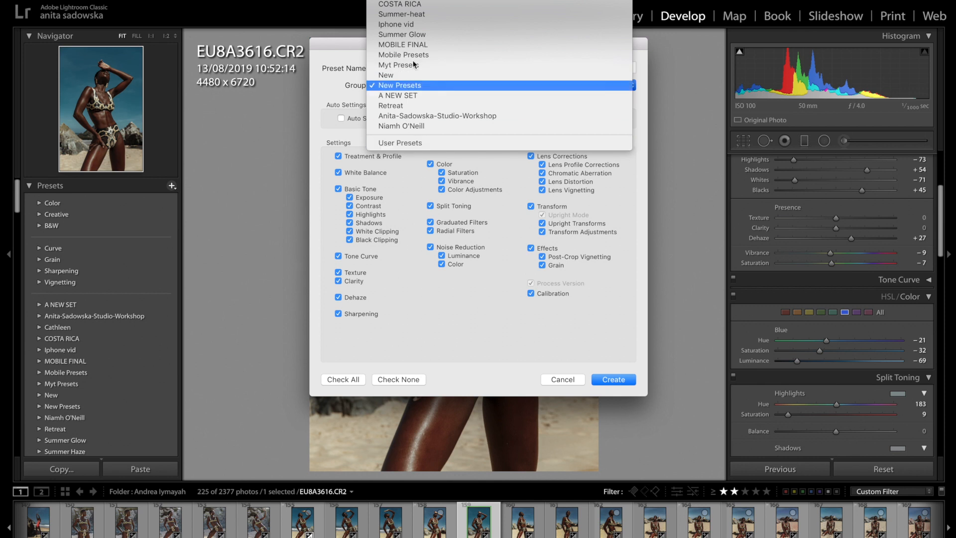
{"action": "left_click", "coordinate": [418, 1]}
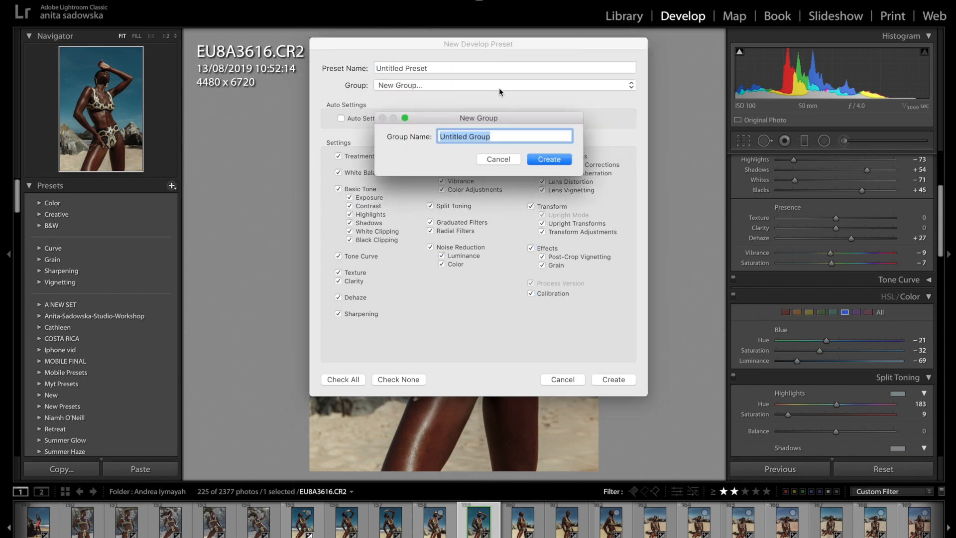
{"action": "type", "text": "How to make Presets"}
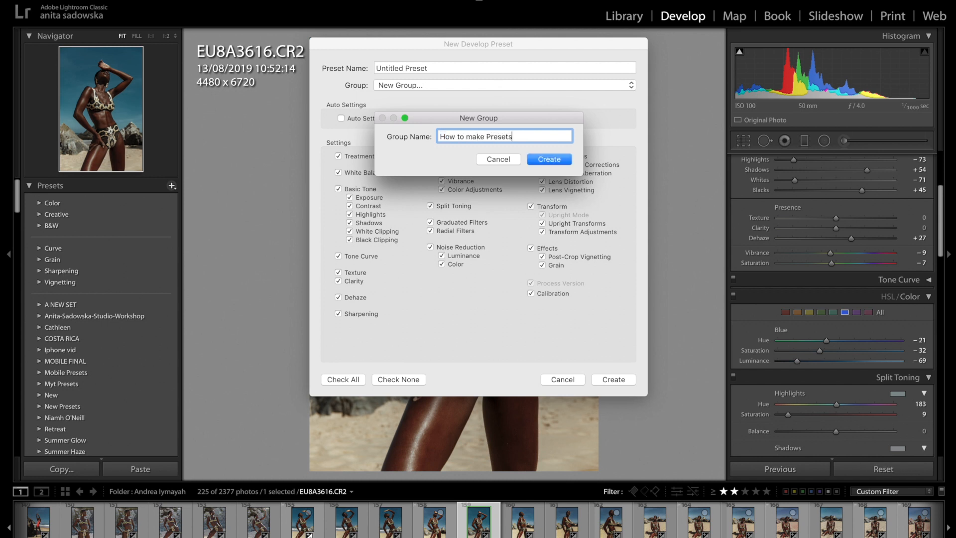
{"action": "left_click", "coordinate": [556, 162]}
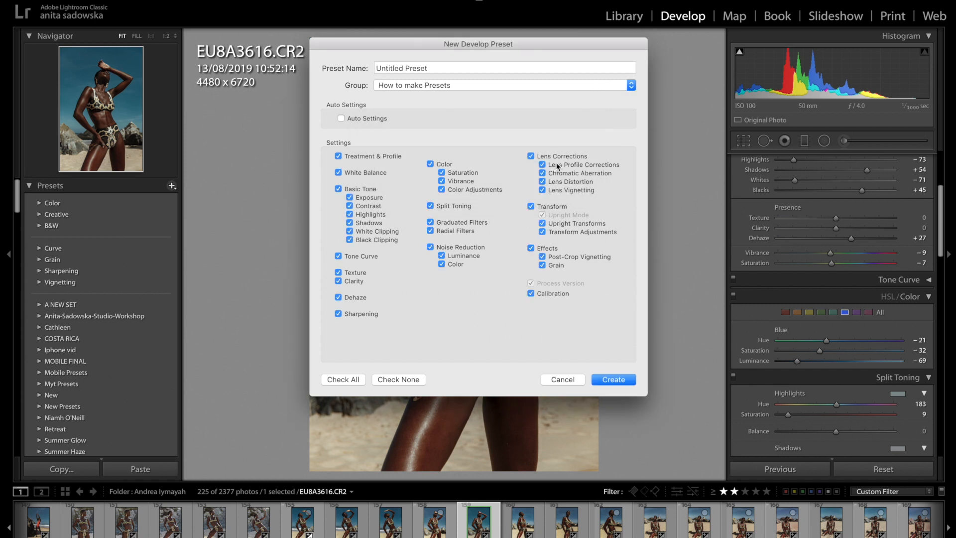
Name the preset "Preset 1" and create it in the How to make Presets group.
{"action": "left_click", "coordinate": [427, 68]}
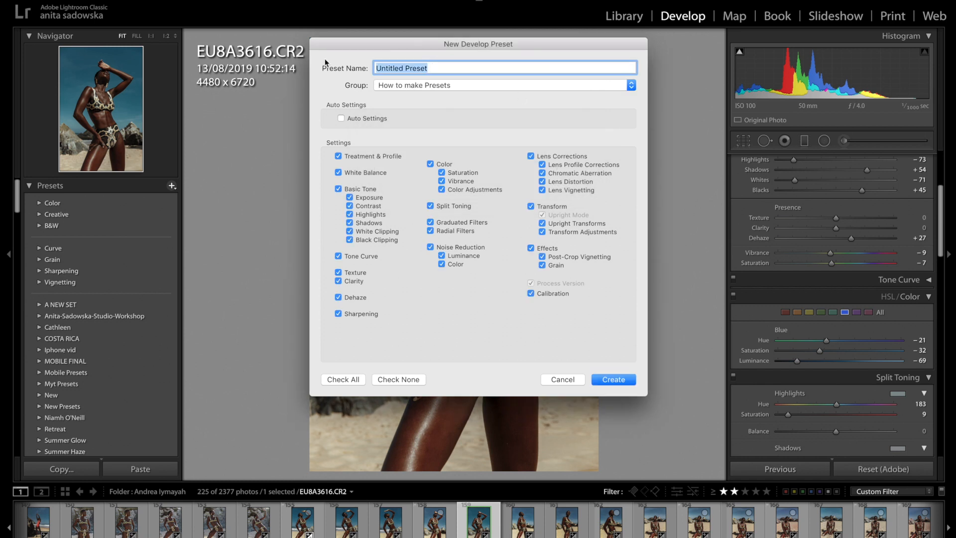
{"action": "type", "text": "Preset 1"}
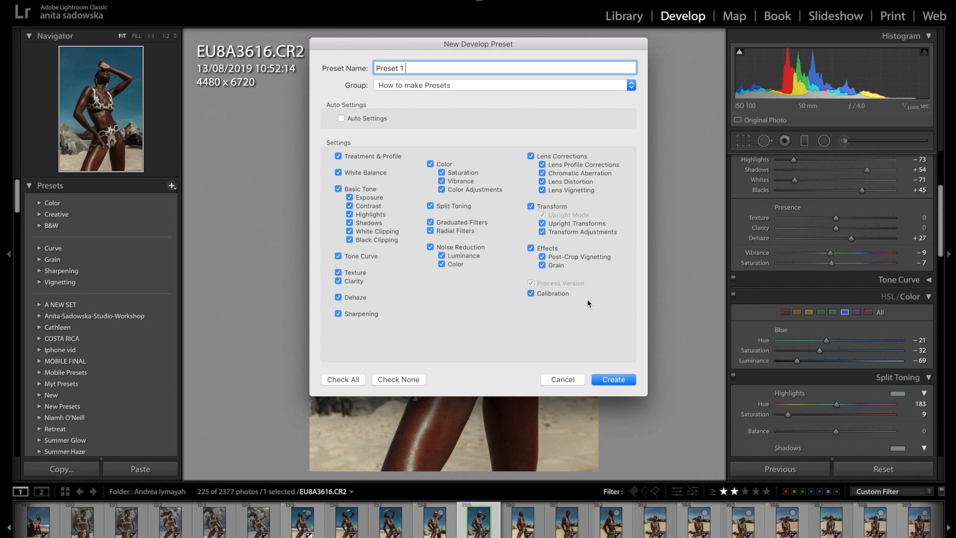
{"action": "left_click", "coordinate": [614, 380]}
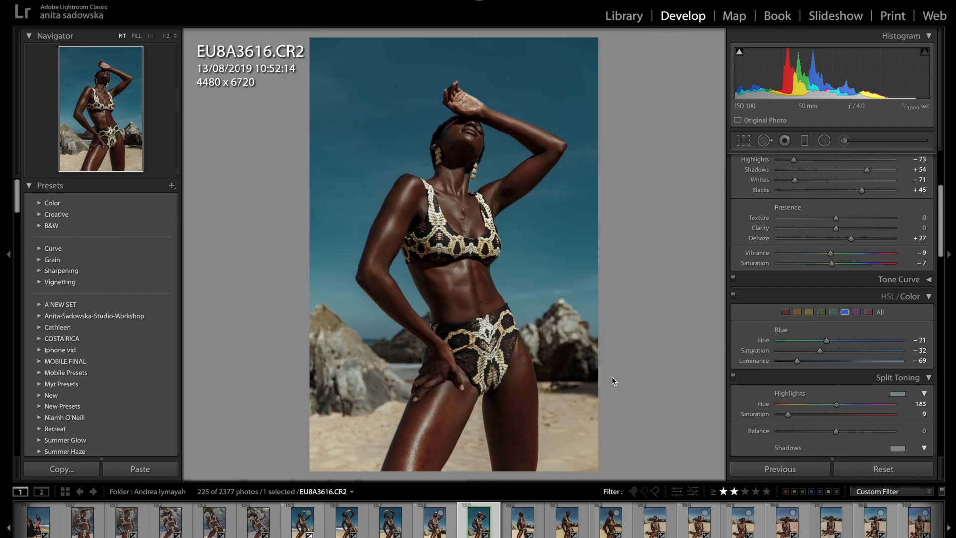
Reset the adjustments of photo EU8A3655.CR2 and apply Preset 1 from the How to make Presets group to it.
{"action": "left_click", "coordinate": [40, 351]}
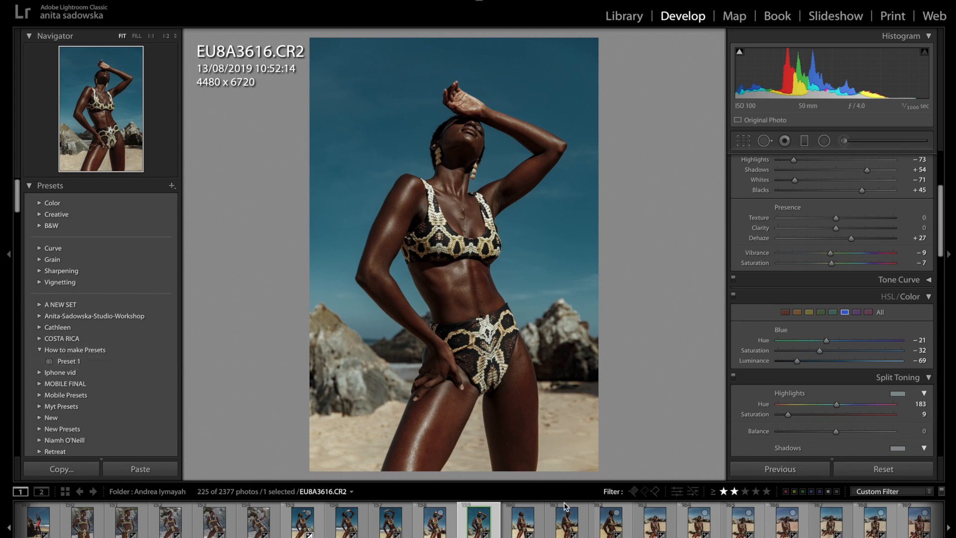
{"action": "left_click", "coordinate": [652, 529]}
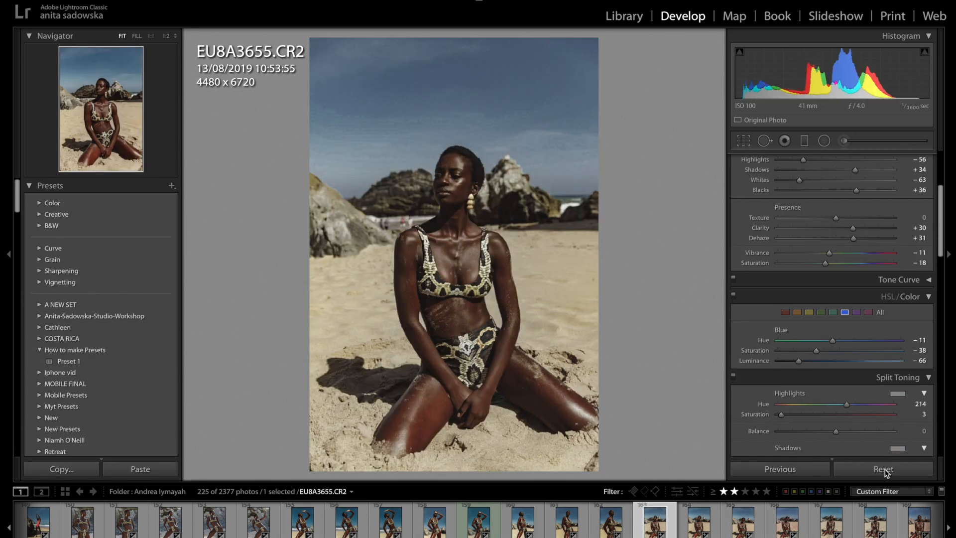
{"action": "left_click", "coordinate": [884, 471]}
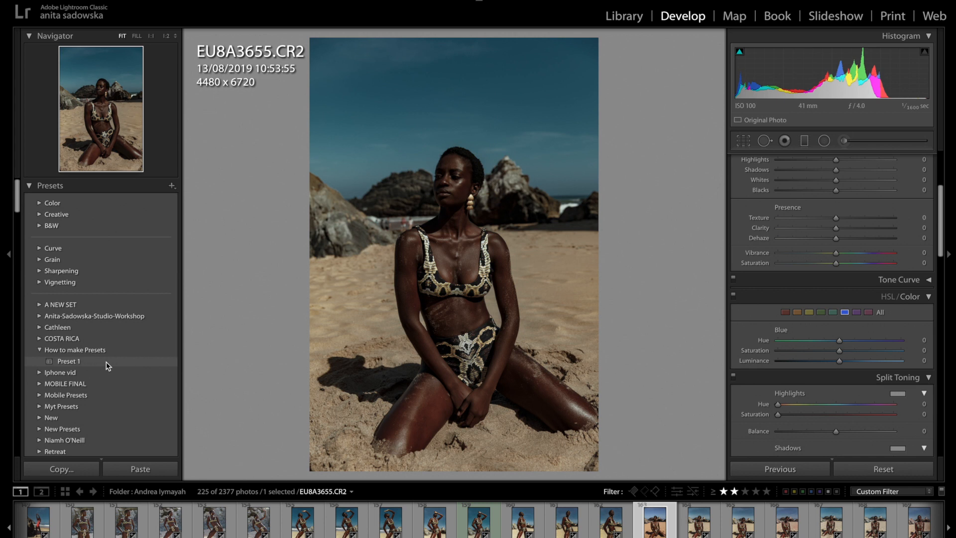
{"action": "left_click", "coordinate": [108, 366]}
Raise the exposure of photo EU8A3655.CR2 to brighten the preset's result.
{"action": "scroll", "coordinate": [740, 289], "scroll_direction": "up", "scroll_amount": 5}
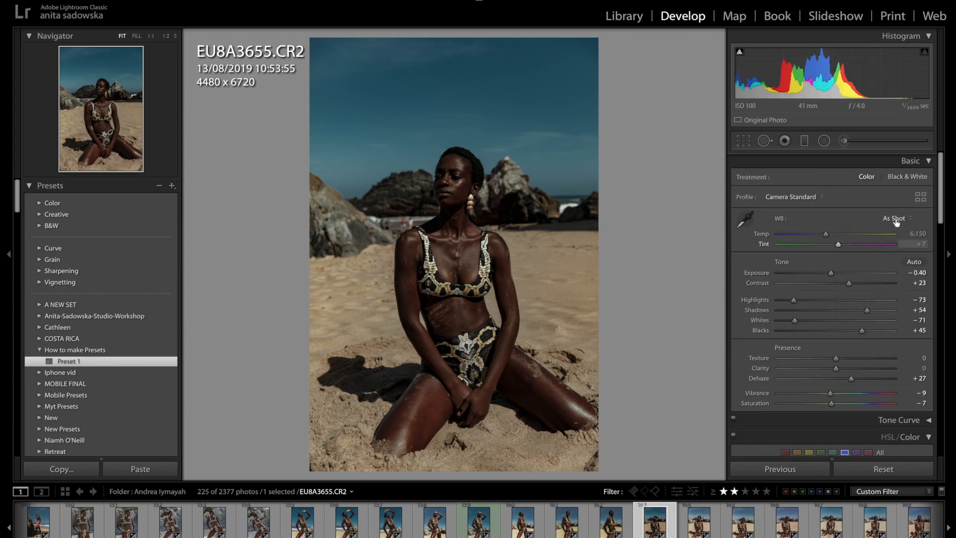
{"action": "left_click_drag", "start_coordinate": [831, 274], "coordinate": [842, 271]}
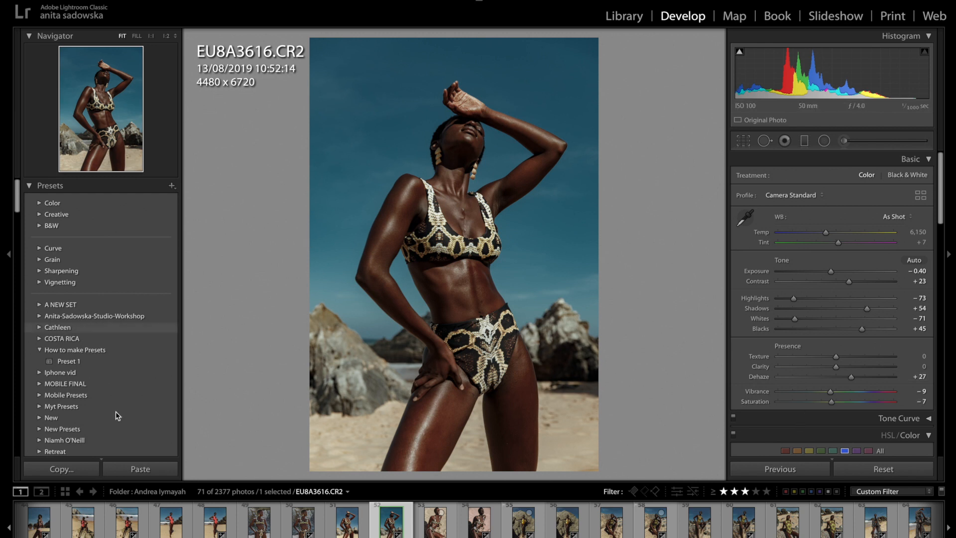
Examine the saved presets in the New Presets and User Presets groups, including the Bali Preset and BALI-BREEZE series.
{"action": "scroll", "coordinate": [160, 382], "scroll_direction": "down", "scroll_amount": 3}
{"action": "scroll", "coordinate": [160, 381], "scroll_direction": "down", "scroll_amount": 2}
{"action": "scroll", "coordinate": [160, 382], "scroll_direction": "up", "scroll_amount": 5}
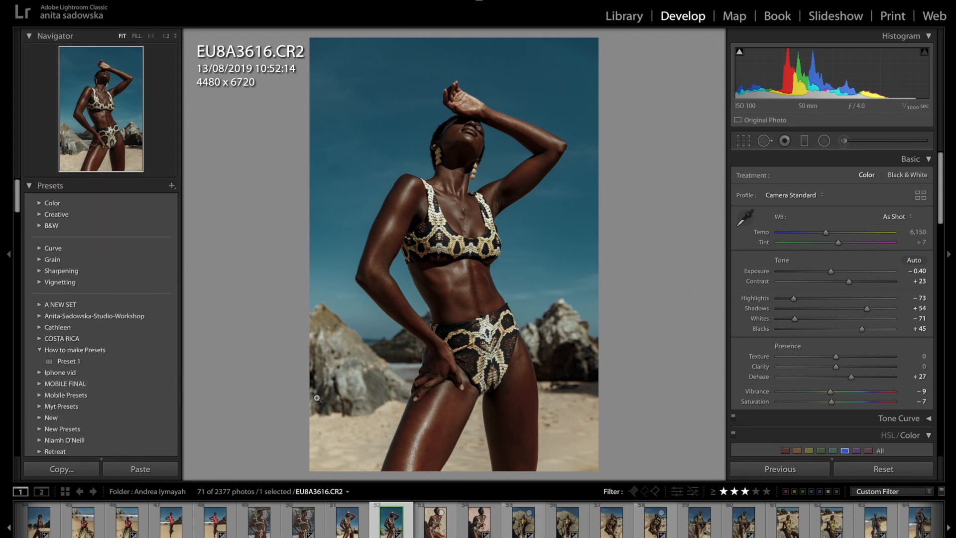
{"action": "left_click", "coordinate": [40, 429]}
{"action": "scroll", "coordinate": [41, 433], "scroll_direction": "down", "scroll_amount": 3}
{"action": "left_click", "coordinate": [39, 432]}
{"action": "scroll", "coordinate": [50, 413], "scroll_direction": "down", "scroll_amount": 3}
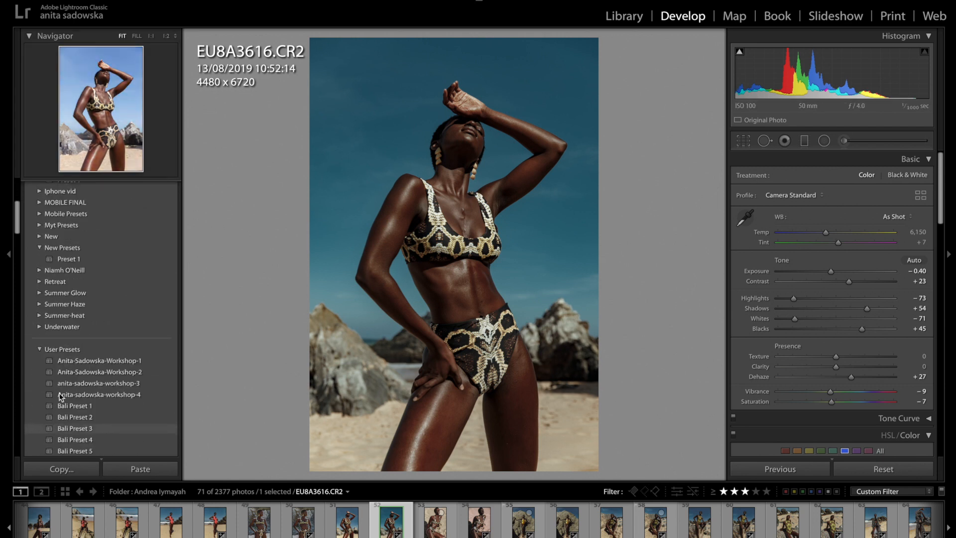
{"action": "scroll", "coordinate": [81, 411], "scroll_direction": "down", "scroll_amount": 2}
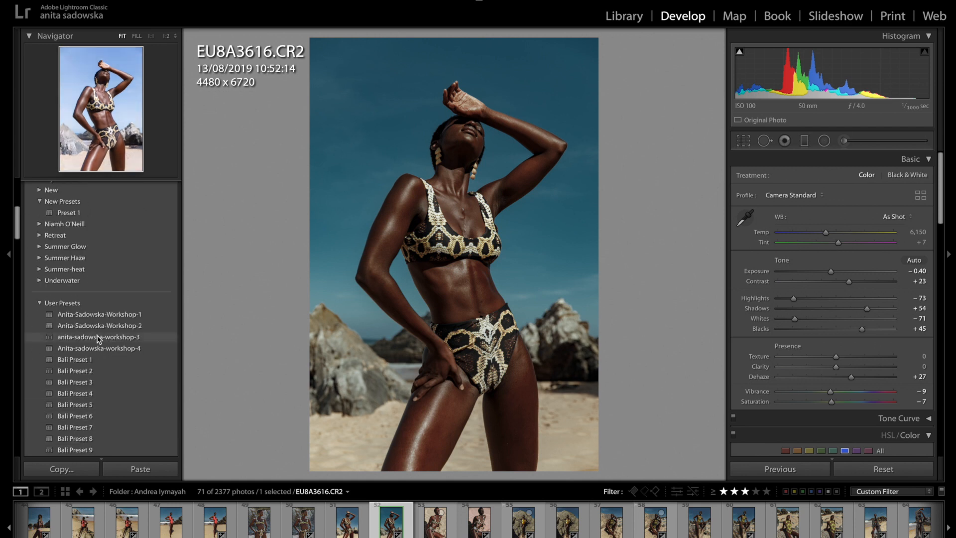
{"action": "scroll", "coordinate": [98, 339], "scroll_direction": "down", "scroll_amount": 5}
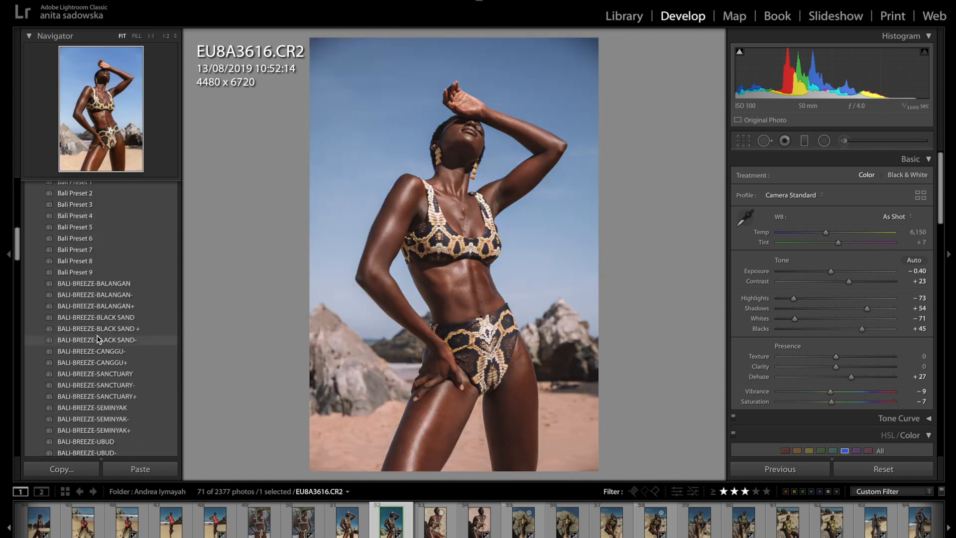
{"action": "scroll", "coordinate": [98, 338], "scroll_direction": "up", "scroll_amount": 10}
{"action": "scroll", "coordinate": [98, 340], "scroll_direction": "up", "scroll_amount": 1}
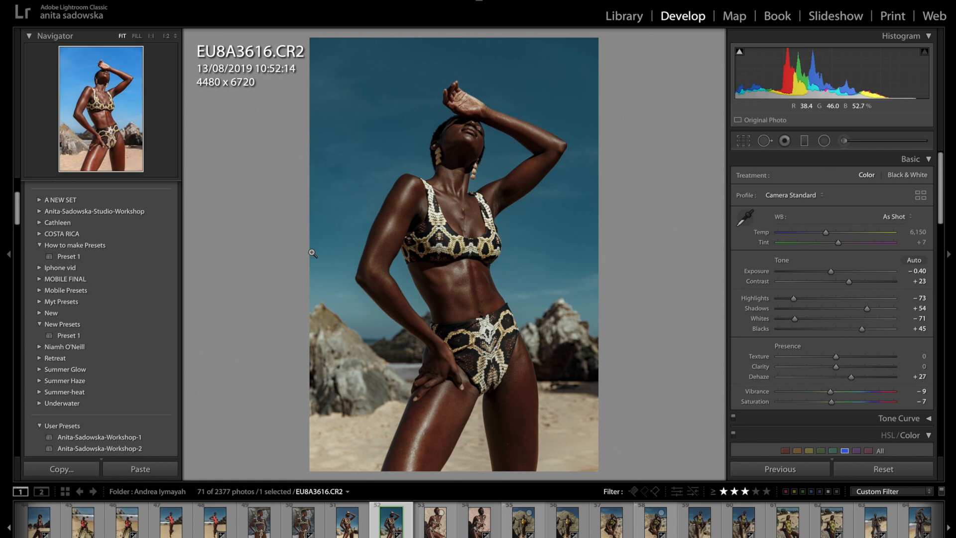
{"action": "scroll", "coordinate": [132, 336], "scroll_direction": "down", "scroll_amount": 15}
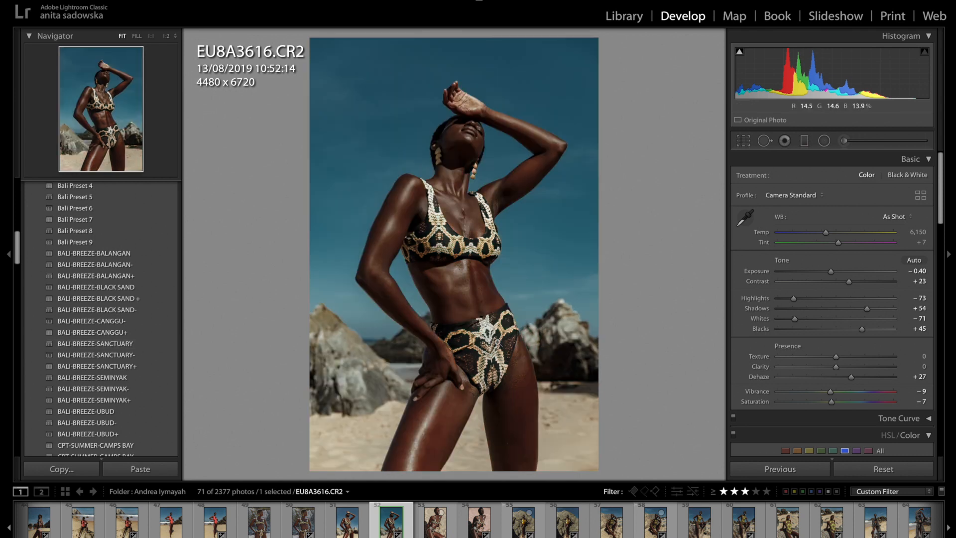
Compare the edited and original versions of the photo side by side, checking the face at 1:1 and the full frame.
{"action": "key", "text": "c"}
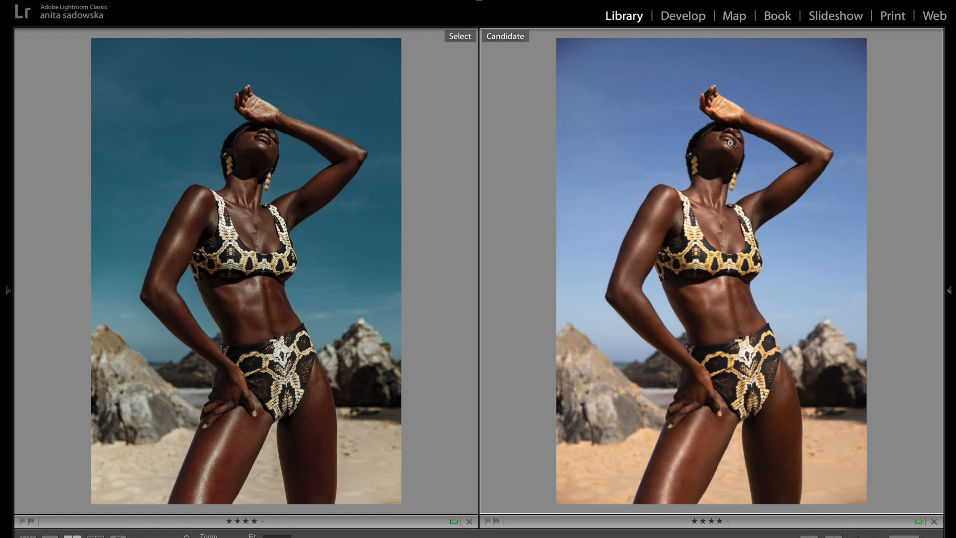
{"action": "left_click", "coordinate": [715, 139]}
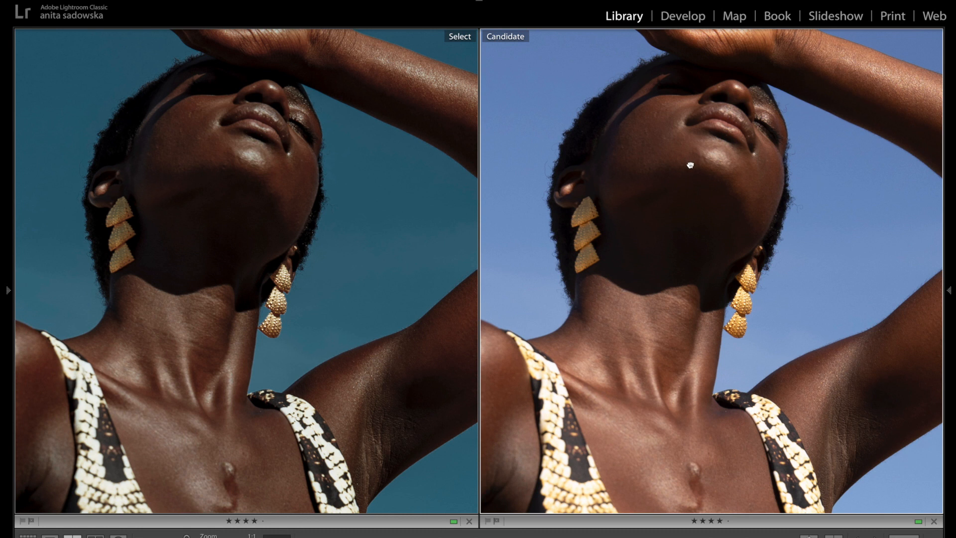
{"action": "left_click", "coordinate": [691, 165]}
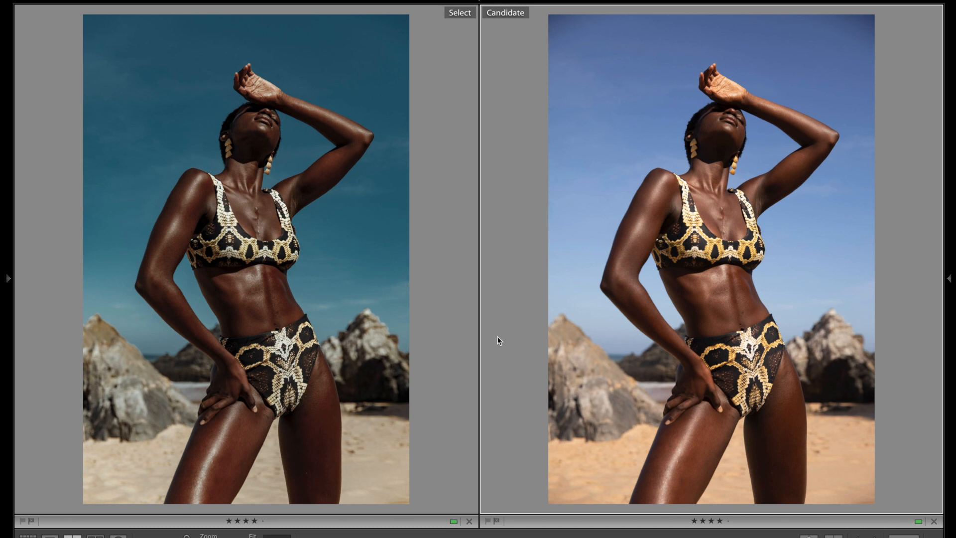
View the photos singly in Loupe view, switching between EU8A3616-Edit.tif and the original EU8A3616.CR2.
{"action": "mouse_move", "coordinate": [446, 535]}
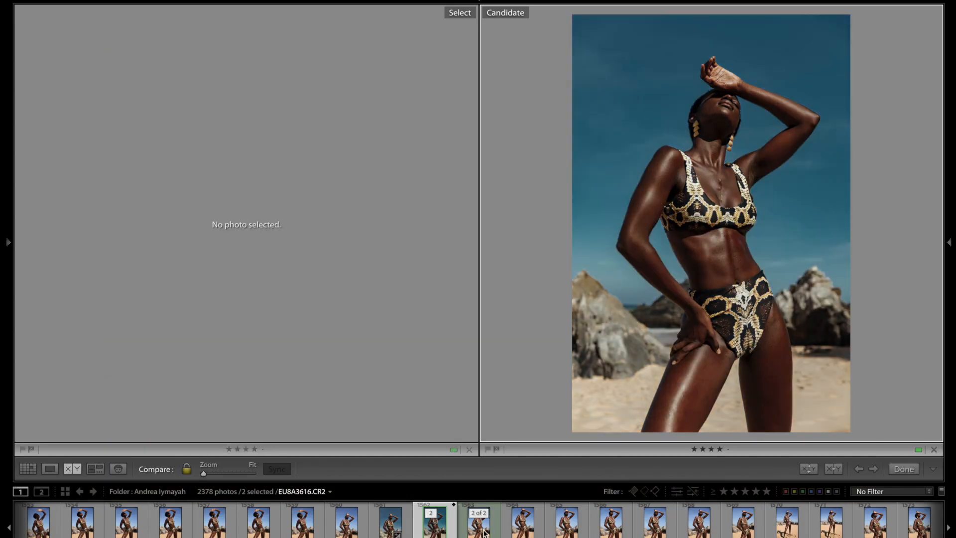
{"action": "key", "text": "e"}
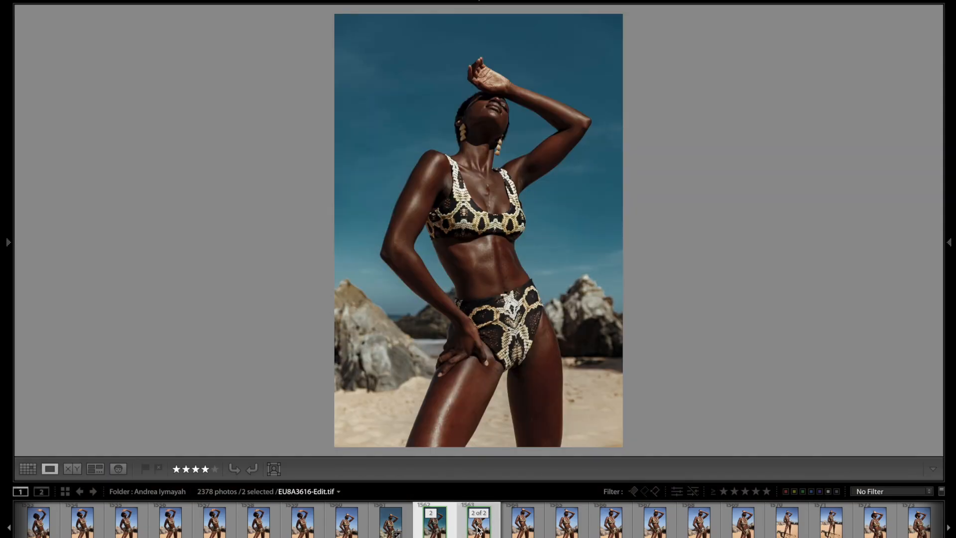
{"action": "left_click", "coordinate": [478, 530]}
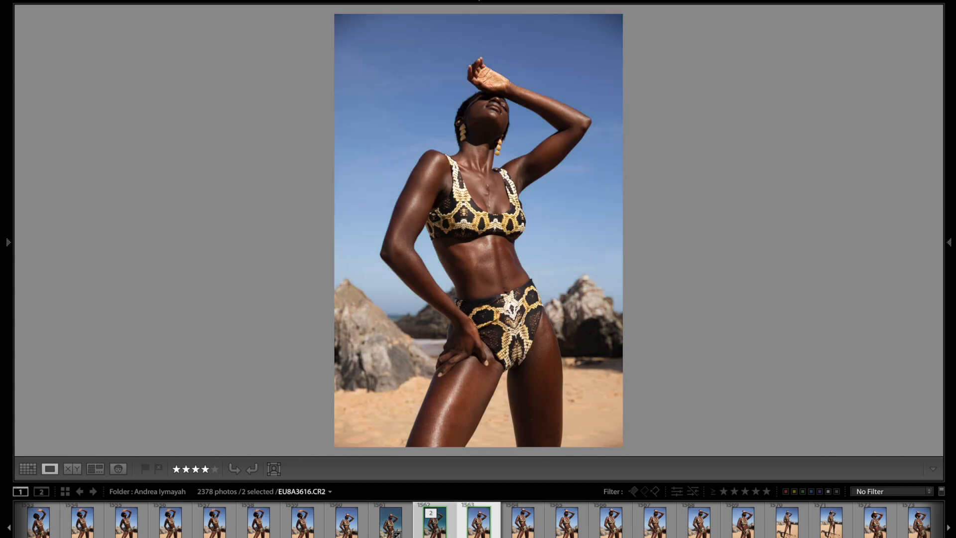
{"action": "key", "text": "Left"}
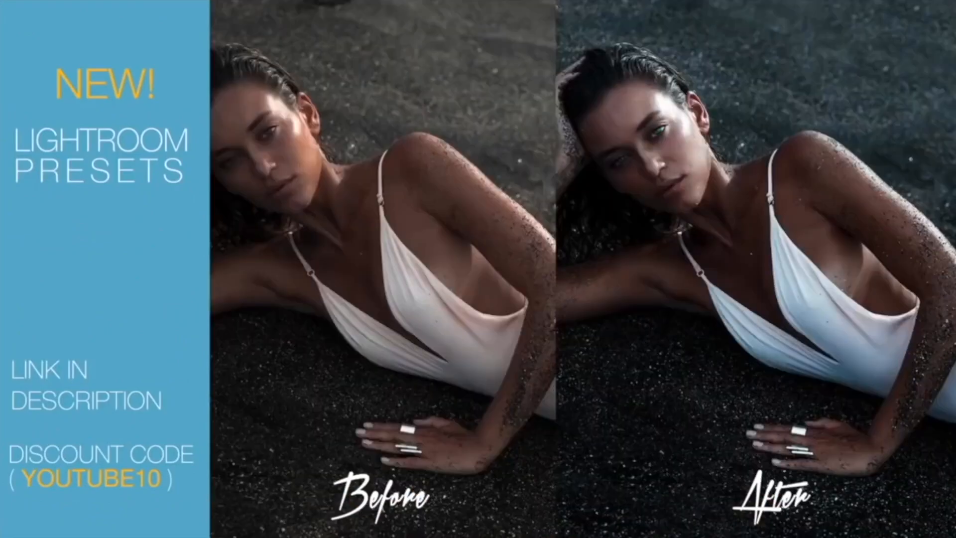